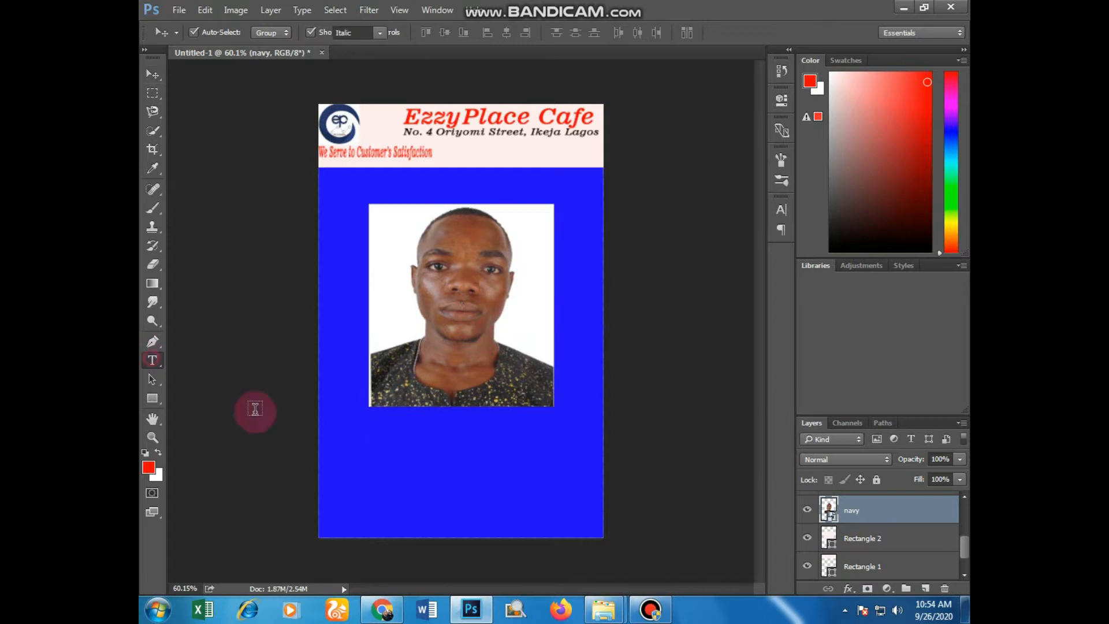
Step: Delete the mistyped last character of the Holder's caption
key("BackSpace")
key("BackSpace")
key("BackSpace")
Step: Complete the caption as 'Holder's Signature' in red Myriad Pro Italic at 8 pt
type("'s Signature")
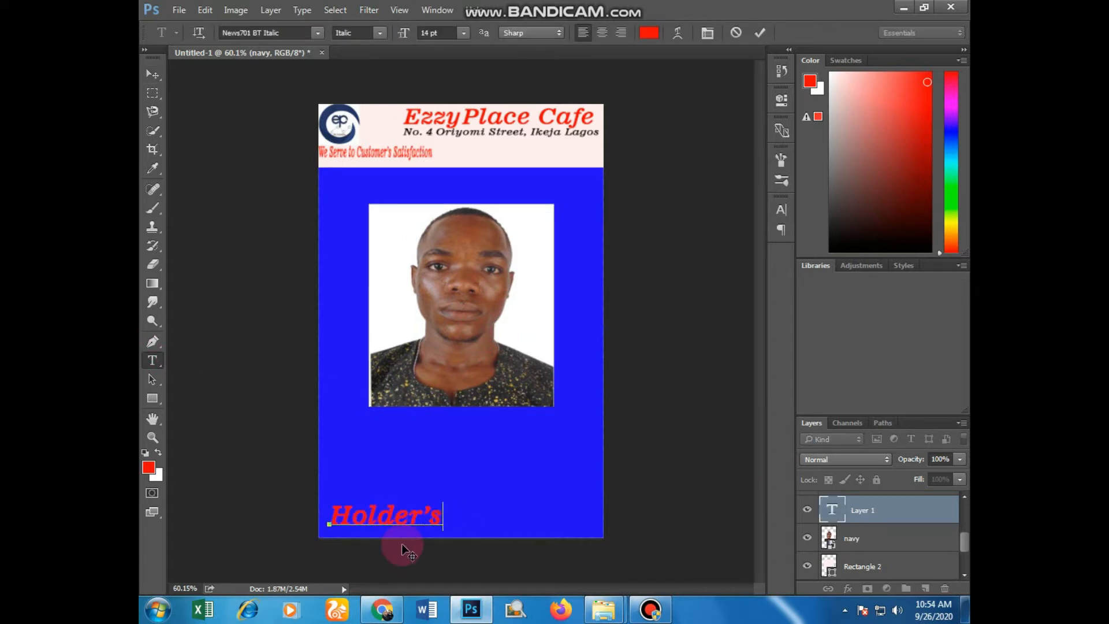
left_click(708, 33)
key("ctrl+a")
left_click(678, 238)
left_click(661, 277)
left_click(695, 217)
left_click(709, 333)
left_click(679, 238)
left_click(661, 308)
left_click(678, 239)
left_click(660, 293)
left_click(739, 292)
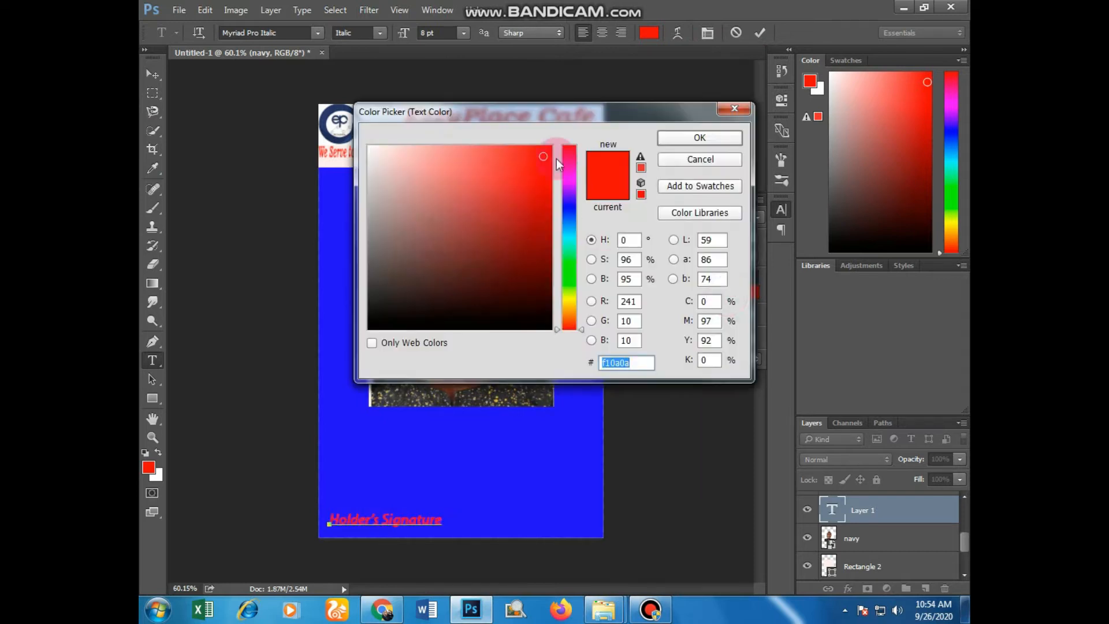
left_click(698, 137)
Step: Move the caption to the card's bottom-left and look for the Pencil tool
left_click(153, 74)
left_click_drag(397, 517, 388, 527)
left_click(153, 133)
right_click(153, 170)
right_click(153, 208)
left_click(208, 219)
scroll(363, 416, "up", 4)
scroll(347, 450, "down", 3)
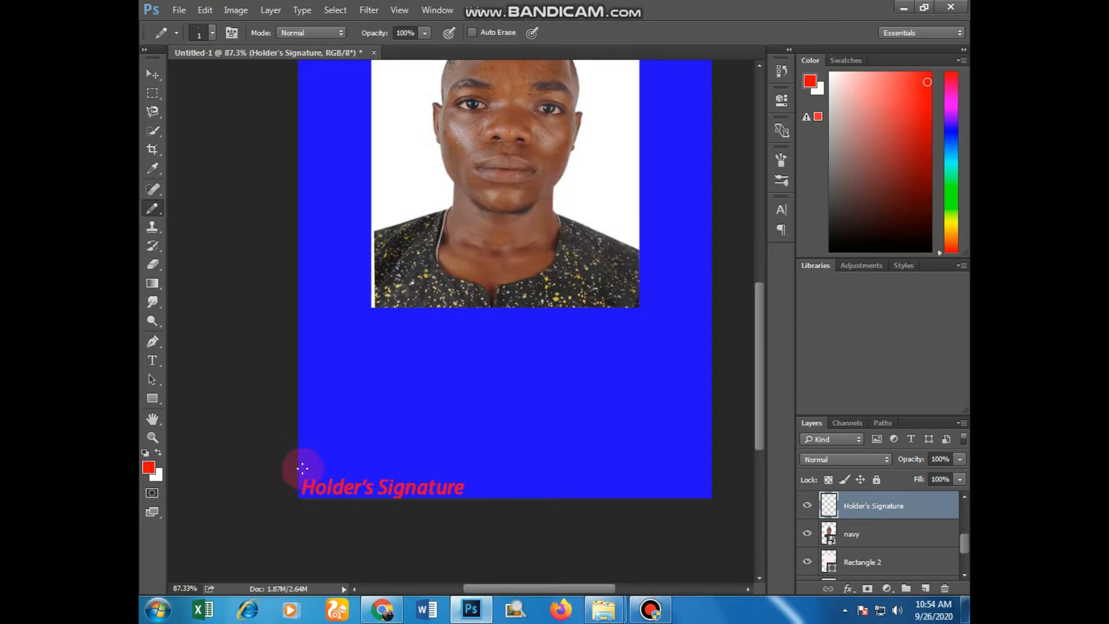
scroll(391, 483, "up", 2)
scroll(391, 483, "down", 3)
Step: Draw a straight two-point path above the caption as a trial signature line
left_click(153, 342)
right_click(153, 341)
left_click(188, 341)
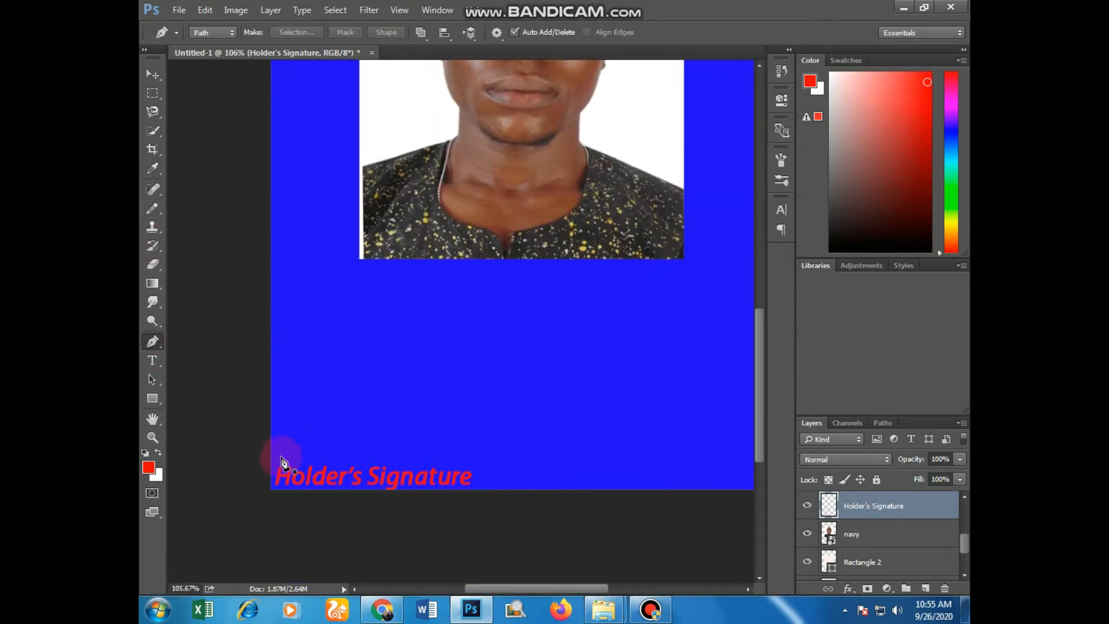
left_click(278, 459)
left_click(472, 464)
left_click(231, 33)
left_click(224, 48)
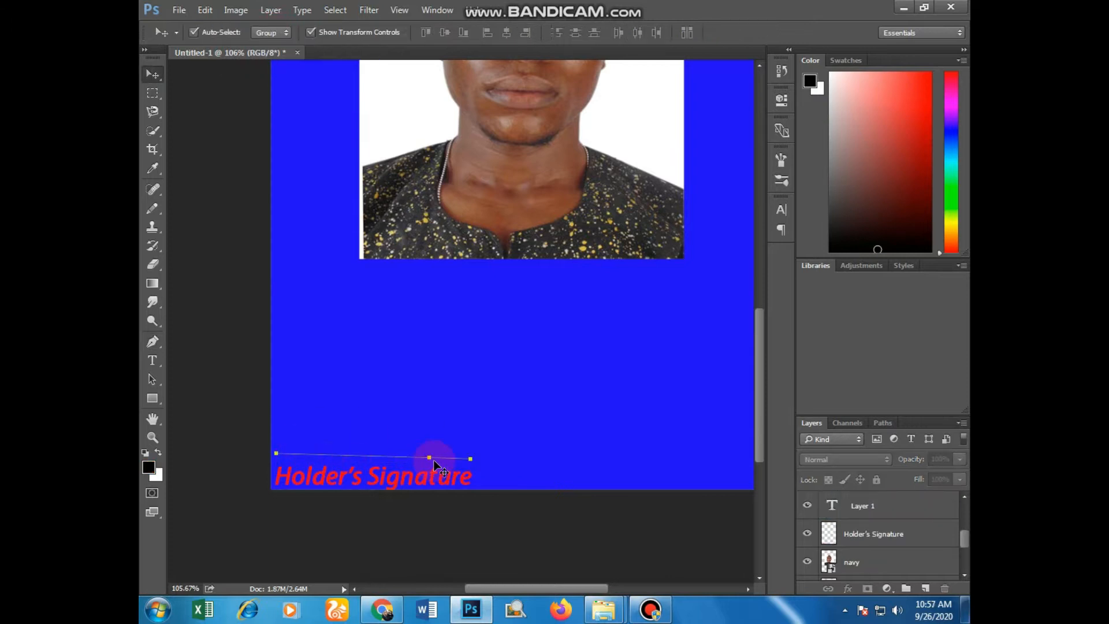
Step: Type an underscore signature line just above the caption
left_click(152, 360)
left_click(281, 462)
type("________________")
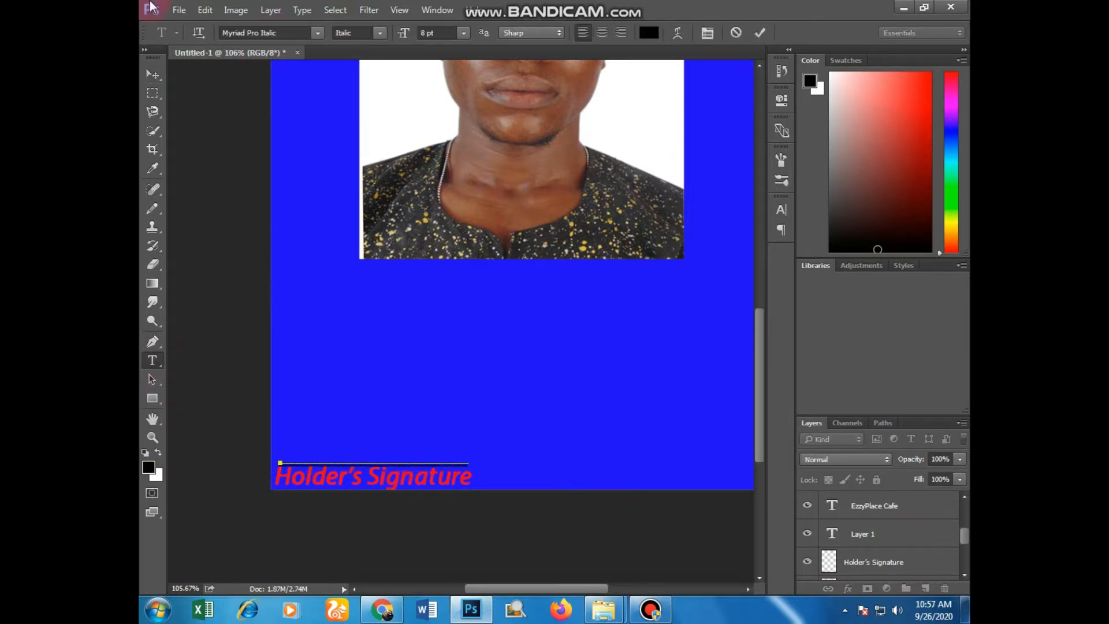
left_click(153, 74)
left_click(352, 350)
left_click(367, 464)
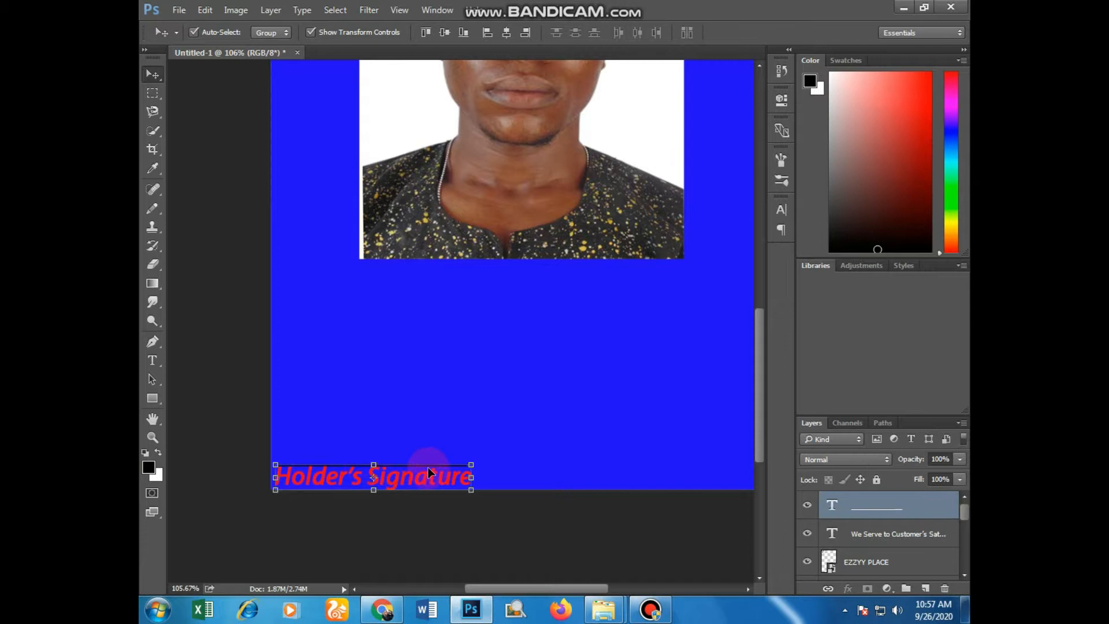
Step: Rasterize the underscore line and sketch a freehand Pencil signature above it
left_click(153, 189)
left_click(154, 215)
left_click(359, 462)
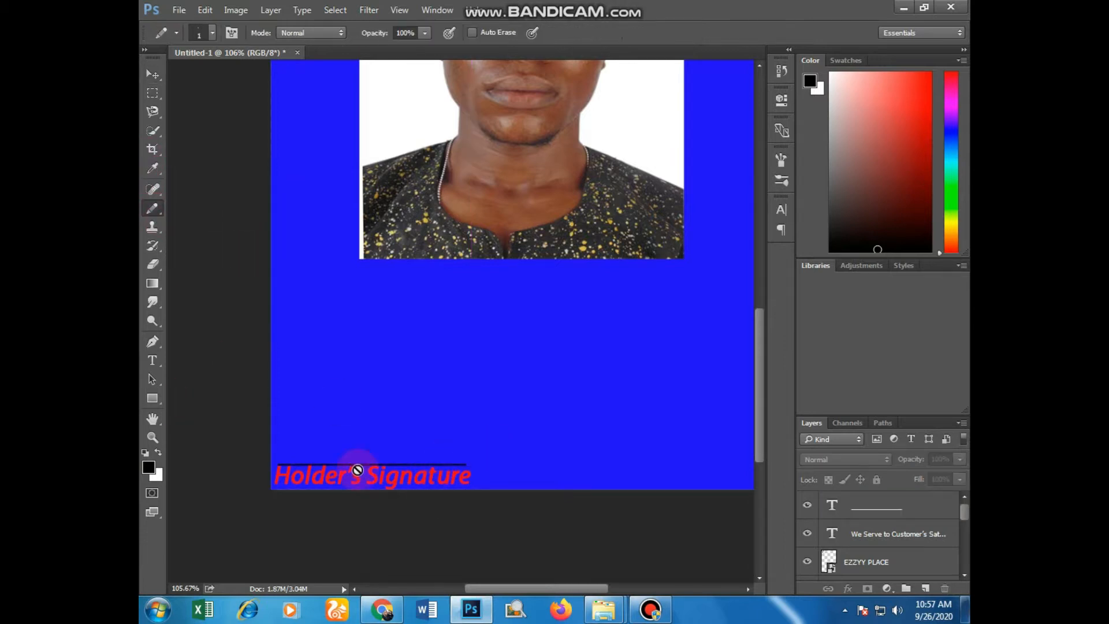
left_click(543, 240)
left_click(377, 443)
left_click(518, 248)
left_click_drag(332, 460, 452, 460)
key("ctrl+0")
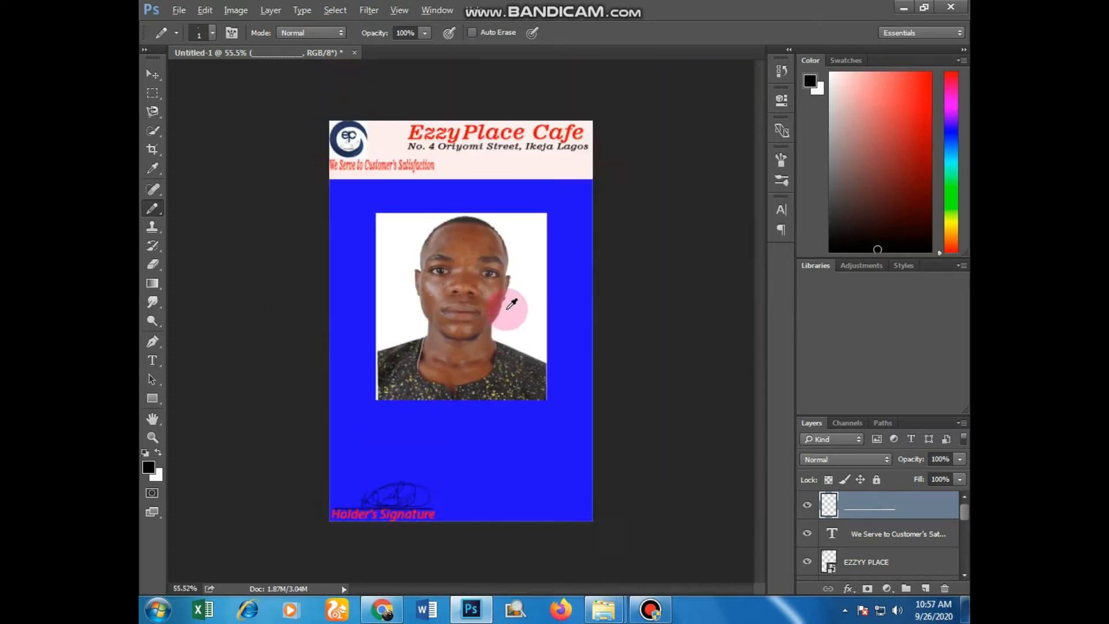
left_click(153, 359)
Step: Type the holder's full name below the photo and enlarge it
left_click(357, 449)
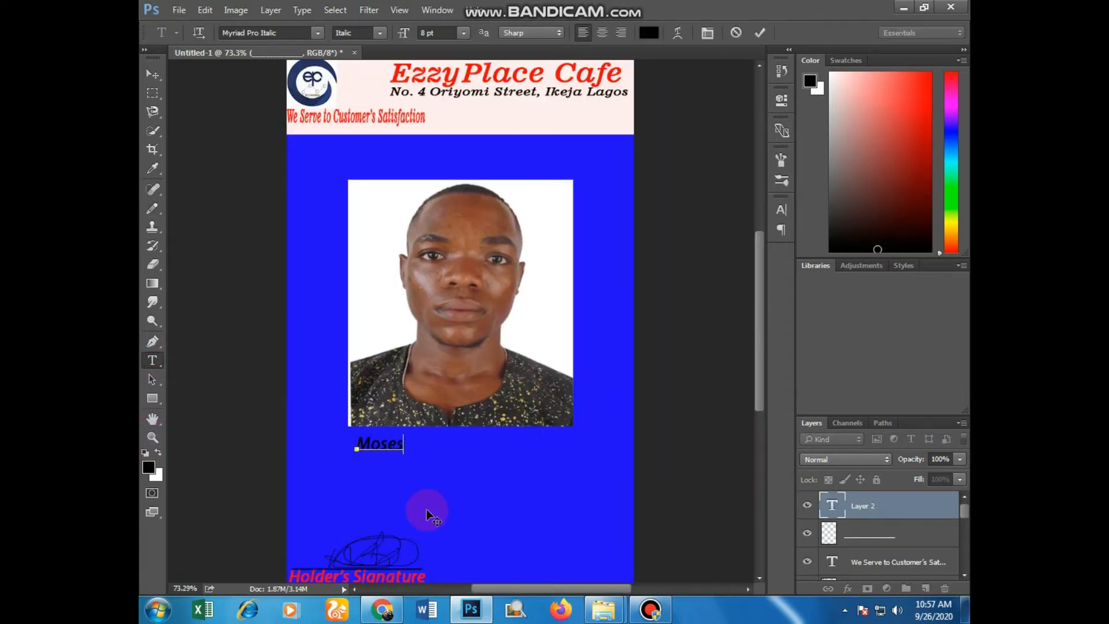
scroll(426, 510, "up", 2)
left_click(152, 74)
scroll(518, 423, "down", 3)
left_click_drag(502, 423, 550, 412)
left_click_drag(500, 431, 564, 414)
left_click(153, 360)
left_click(519, 237)
Step: Set the name in Times New Roman Bold and nudge it under the photo
left_click(488, 431)
key("ctrl+a")
left_click(708, 33)
left_click(696, 217)
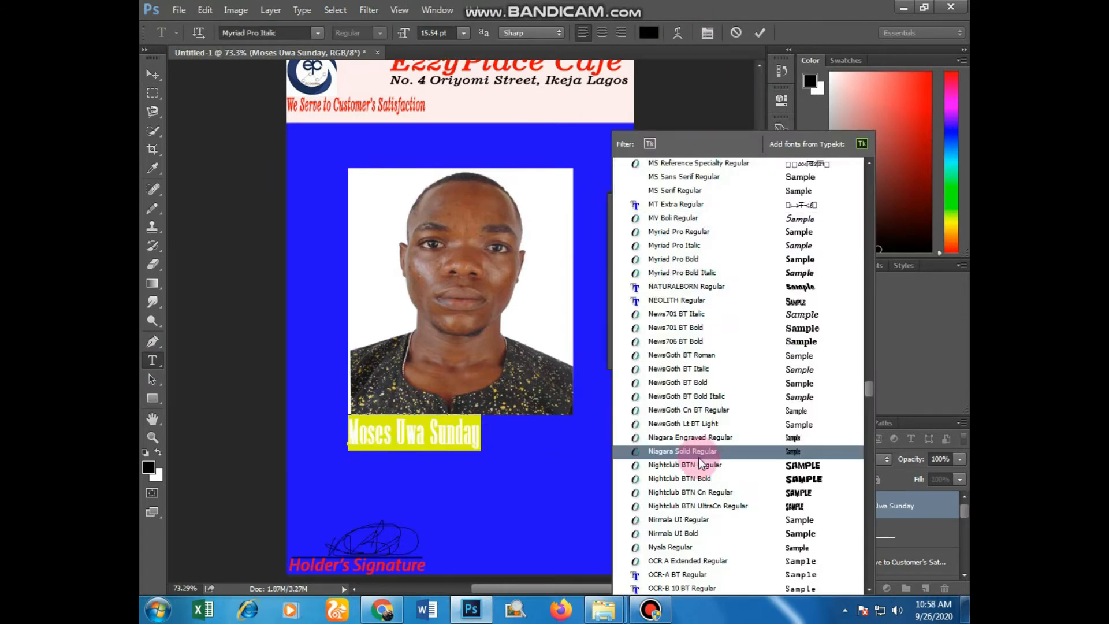
scroll(698, 258, "up", 10)
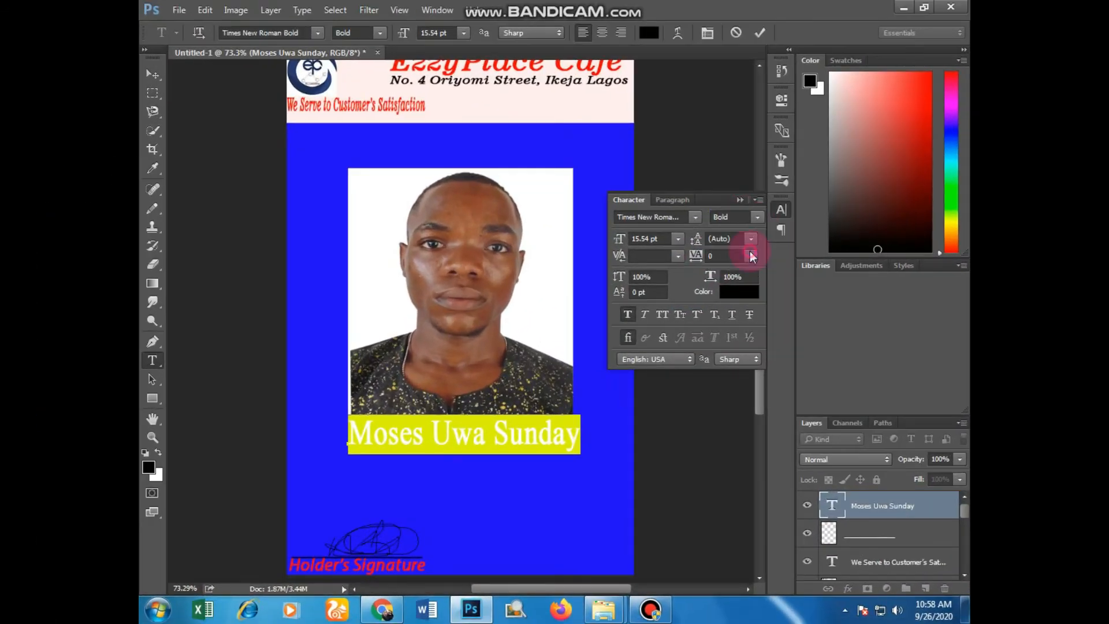
left_click(628, 337)
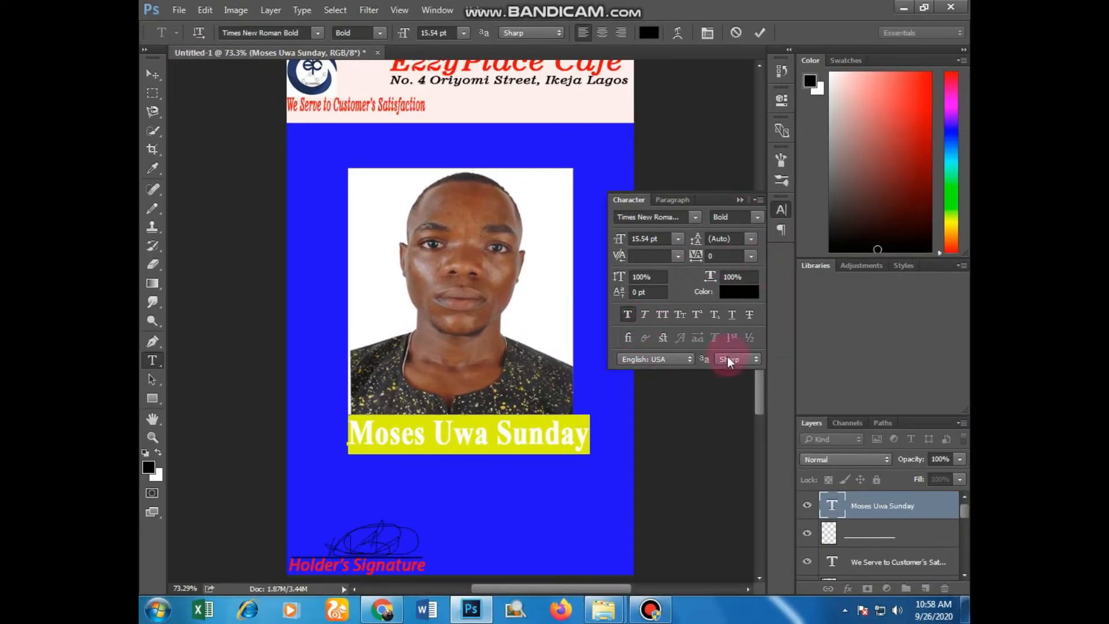
left_click(740, 200)
left_click(152, 74)
left_click_drag(510, 441, 503, 446)
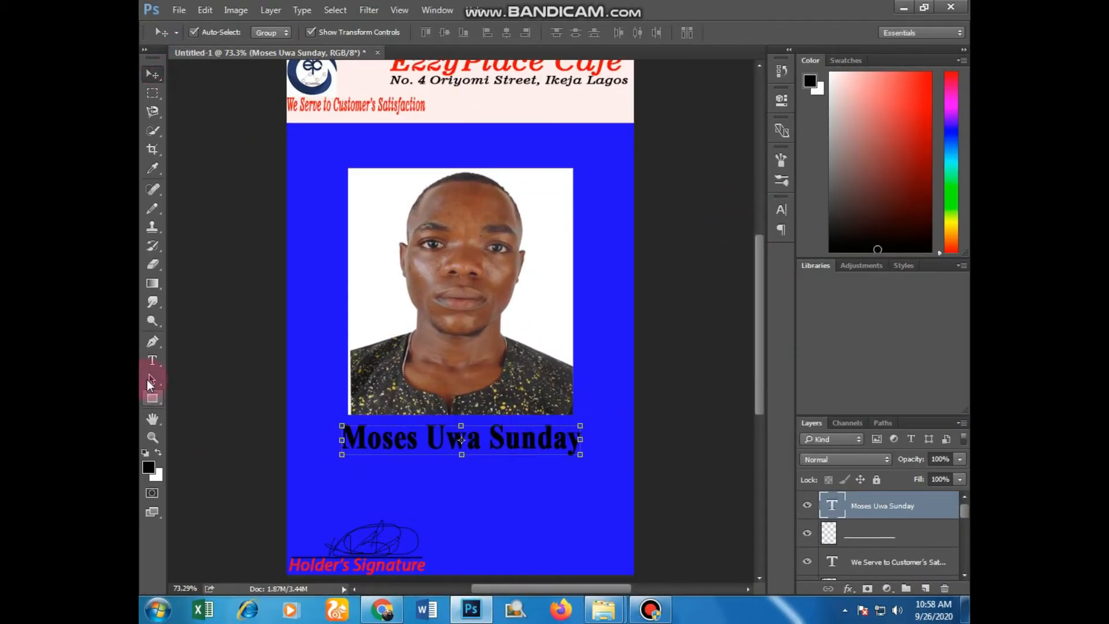
Step: Colour the name white and scale it down with Free Transform
left_click(152, 361)
left_click(376, 439)
key("ctrl+a")
left_click(649, 35)
left_click(370, 150)
key("Return")
left_click(153, 75)
key("ctrl+t")
left_click_drag(443, 442, 441, 438)
left_click_drag(582, 416, 557, 426)
key("Return")
Step: Add a 'Graphic Design' line centred beneath the name
left_click(153, 361)
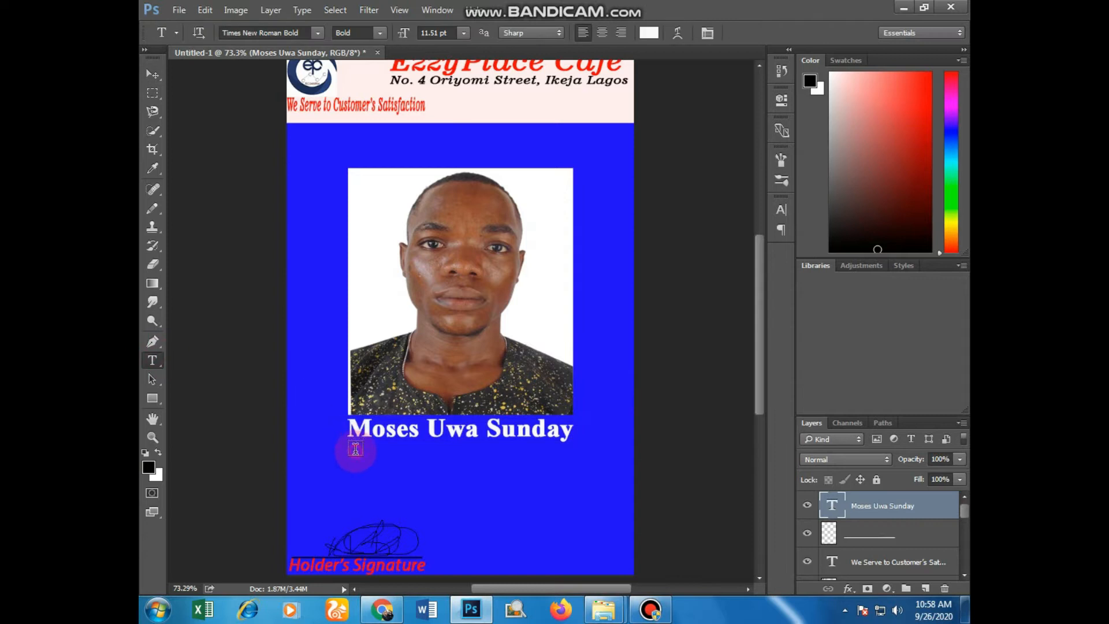
left_click(355, 449)
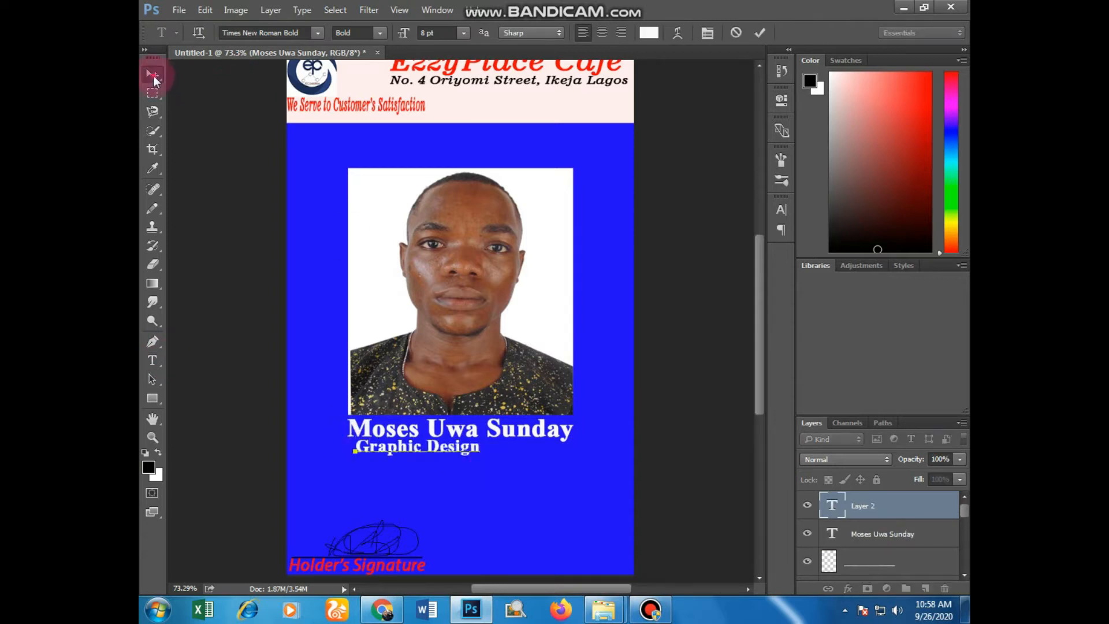
left_click(154, 75)
left_click_drag(433, 454, 466, 453)
left_click(475, 483)
left_click(478, 450)
left_click(525, 485)
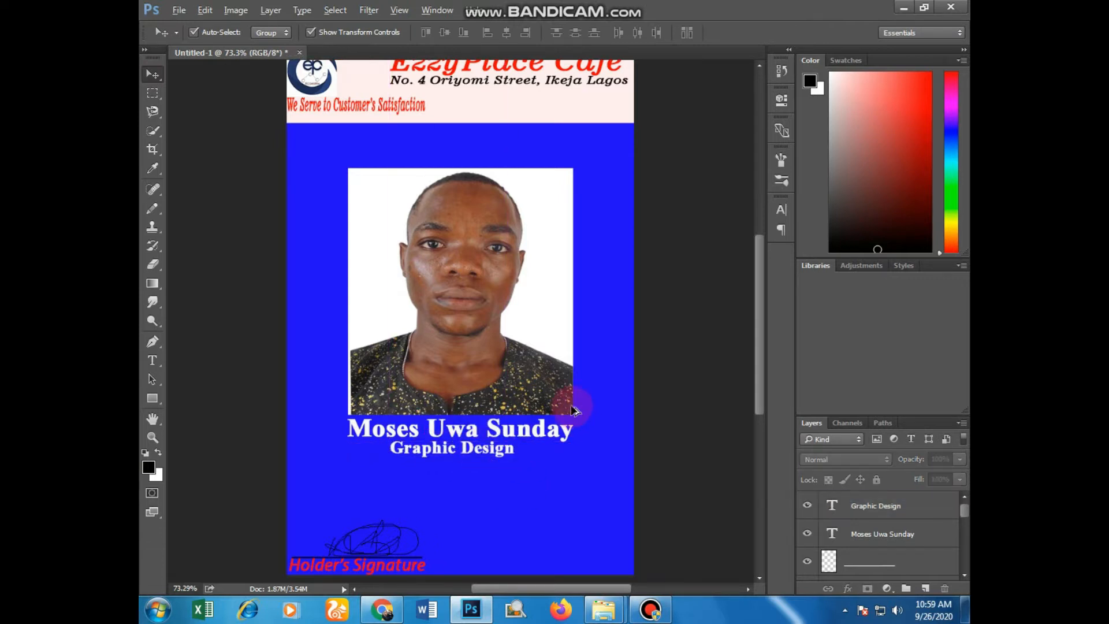
scroll(528, 416, "down", 1)
left_click(178, 10)
left_click(240, 170)
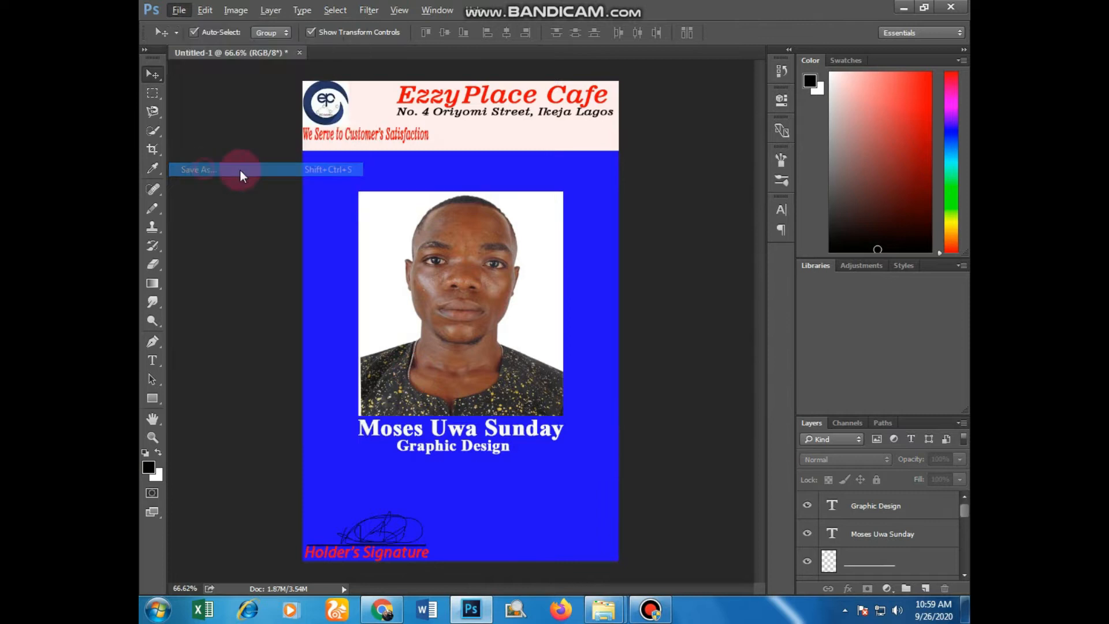
Step: Save the card to the Desktop as JPEG 'ID Card PSD' with default JPEG options
left_click(338, 442)
left_click(292, 298)
double_click(280, 422)
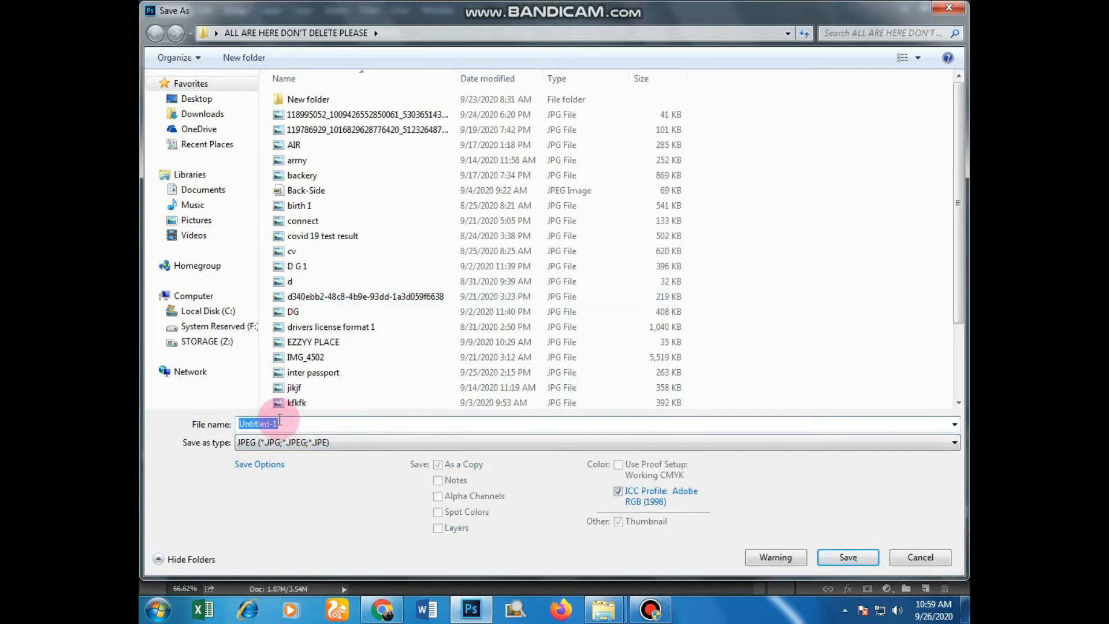
type("ID Card PSD")
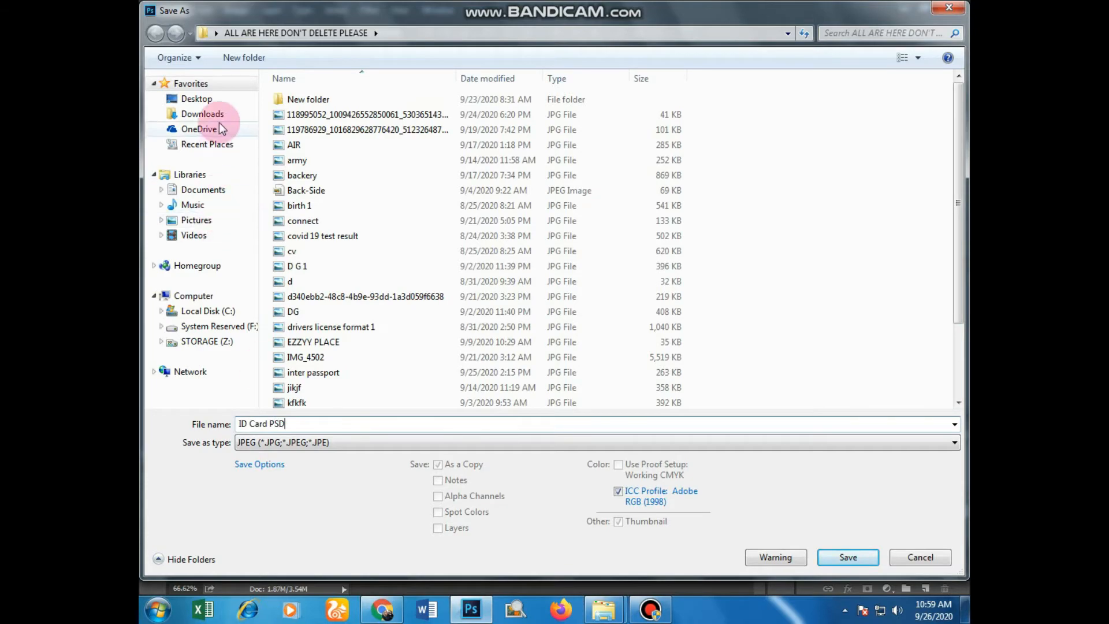
left_click(196, 98)
left_click(830, 560)
left_click(635, 160)
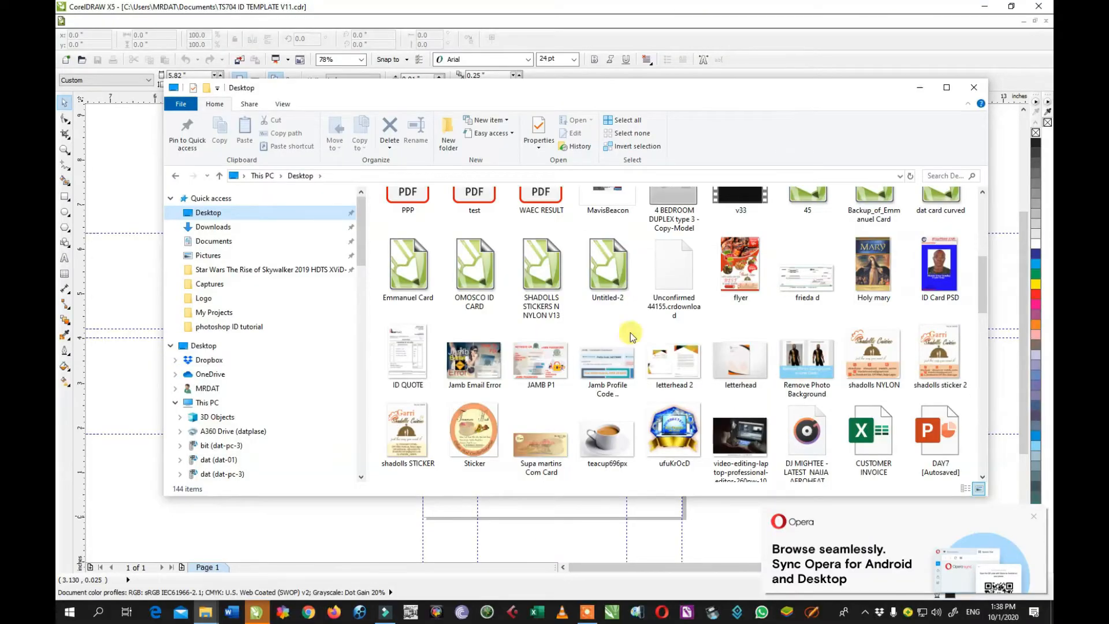
Step: Bring the TS704 ID TEMPLATE V11 document to the front in CorelDRAW
left_click(386, 548)
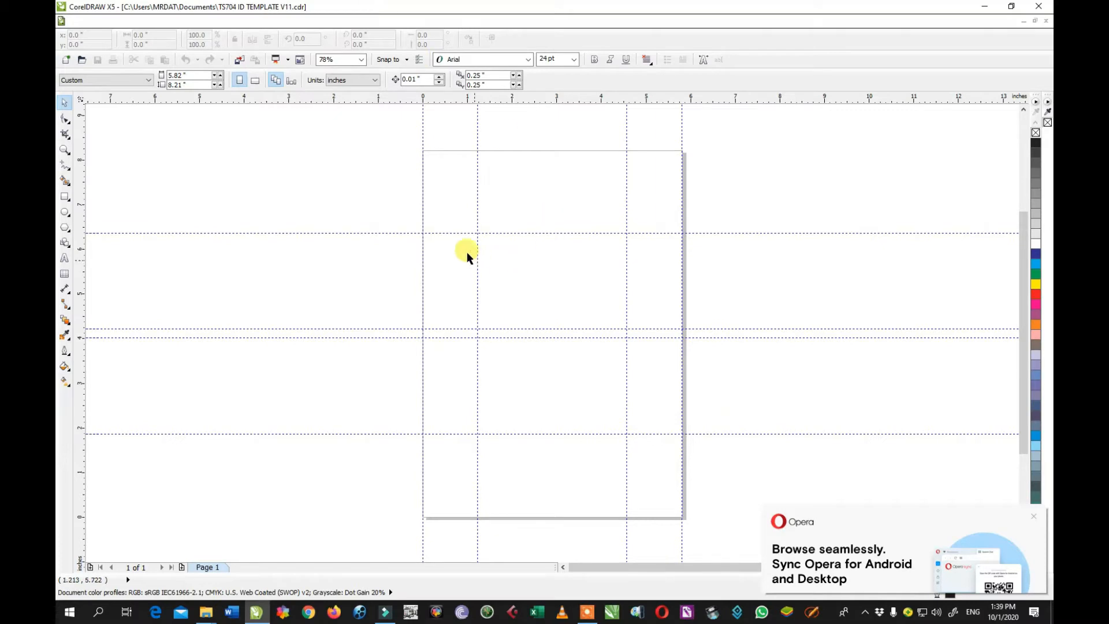
left_click(81, 21)
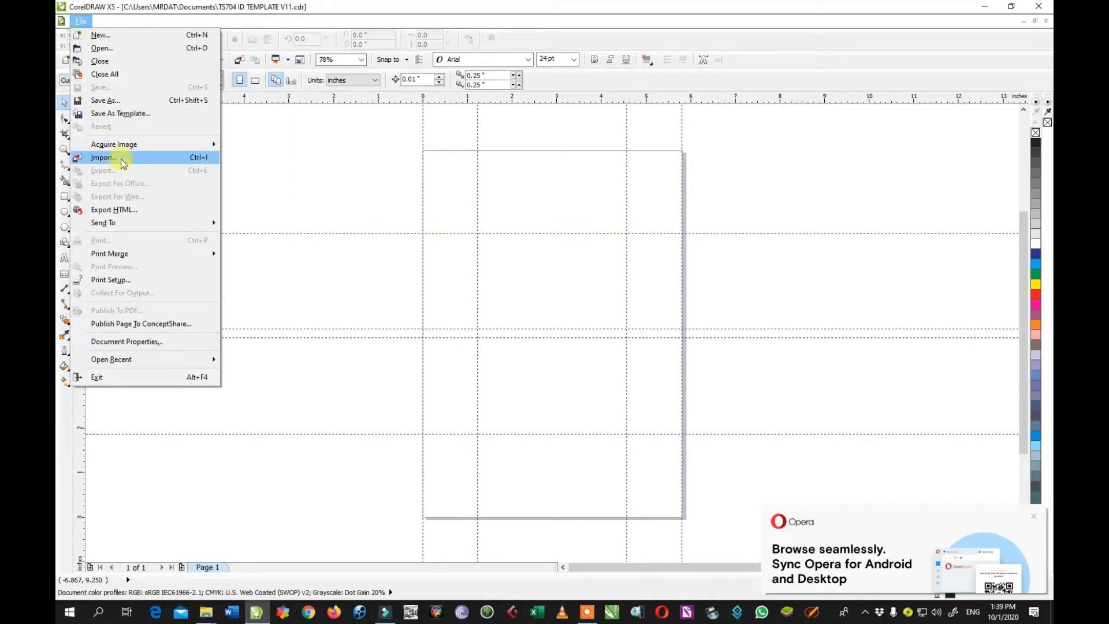
Step: Import the ID Card PSD image from the Desktop folder
left_click(113, 157)
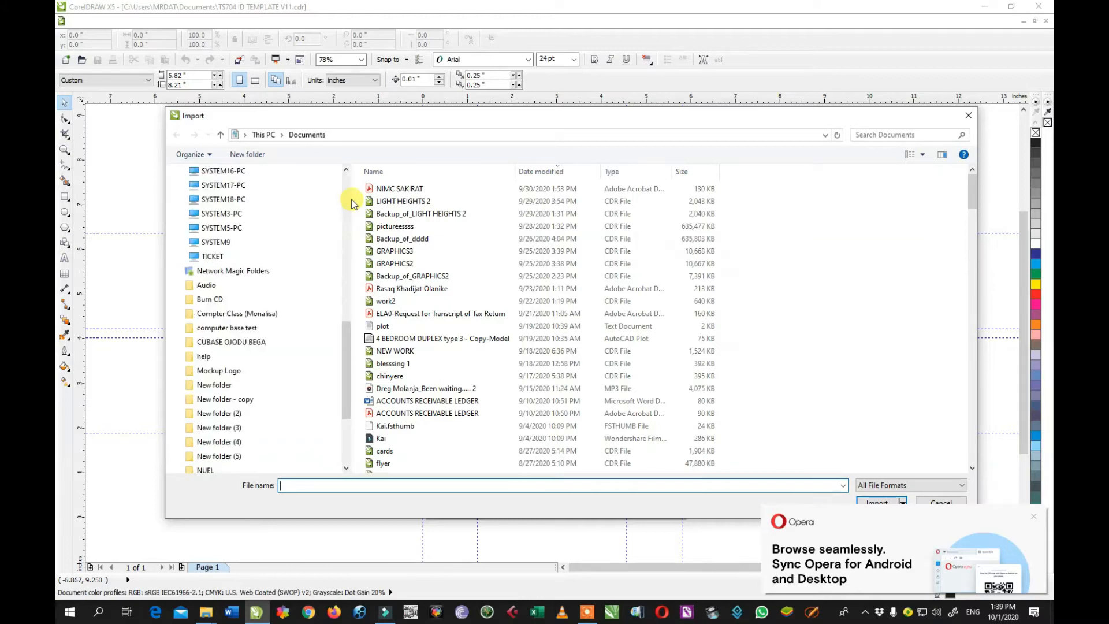
left_click_drag(346, 363, 349, 208)
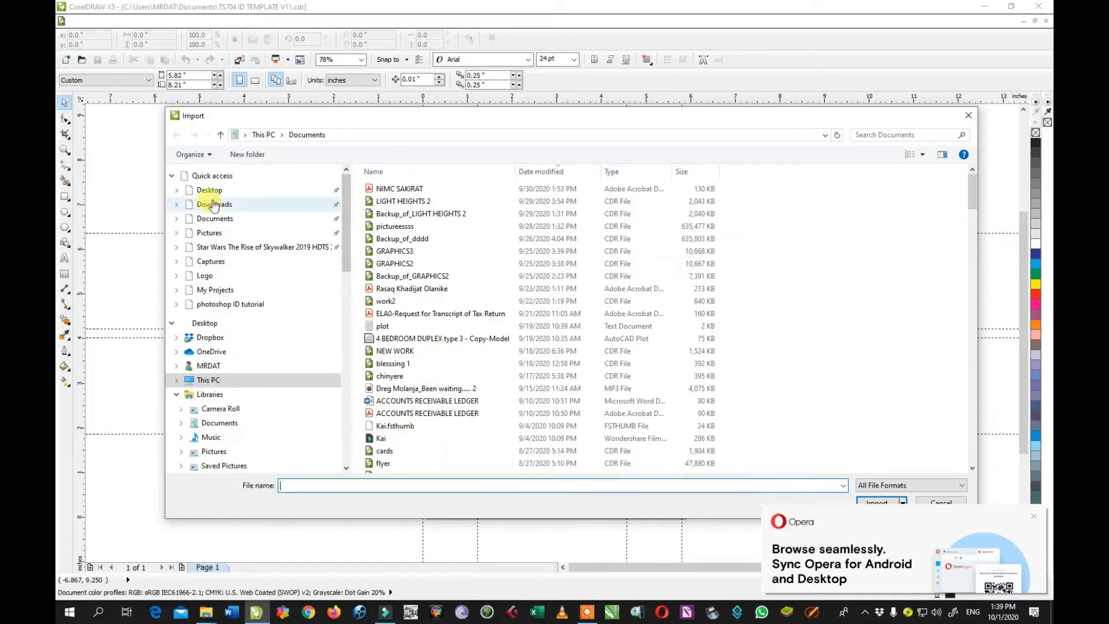
left_click(211, 192)
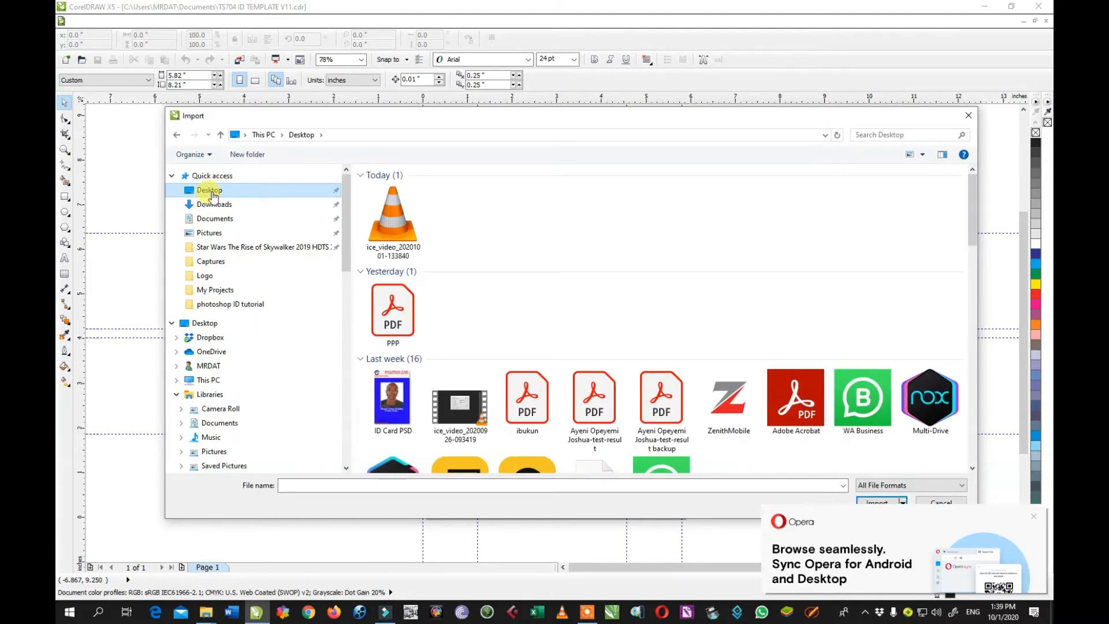
left_click(388, 400)
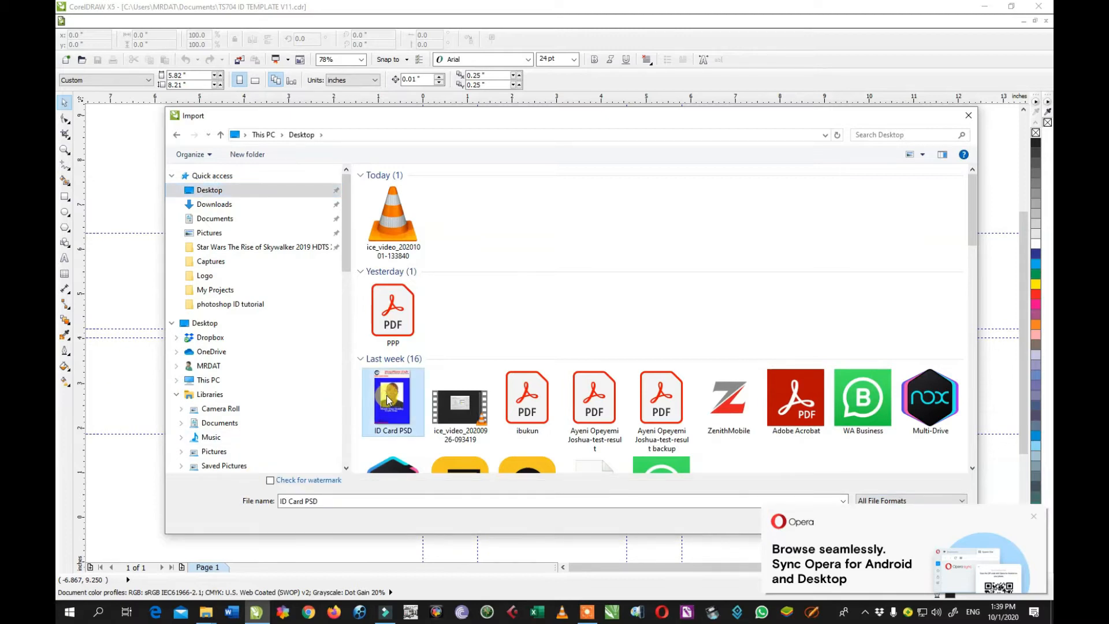
left_click_drag(632, 115, 602, 39)
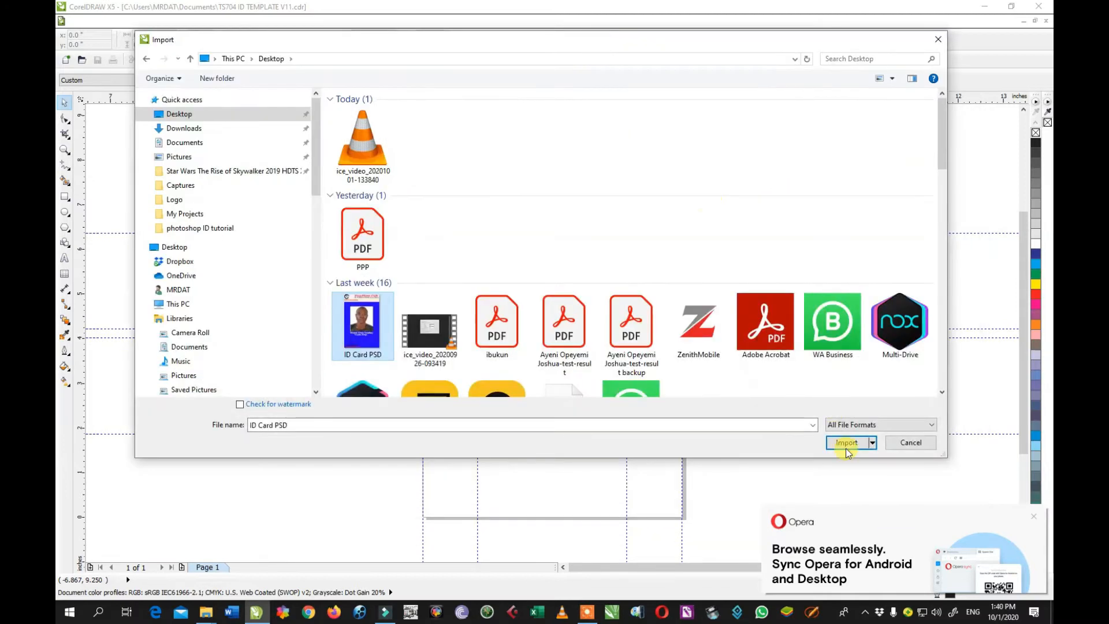
left_click(846, 442)
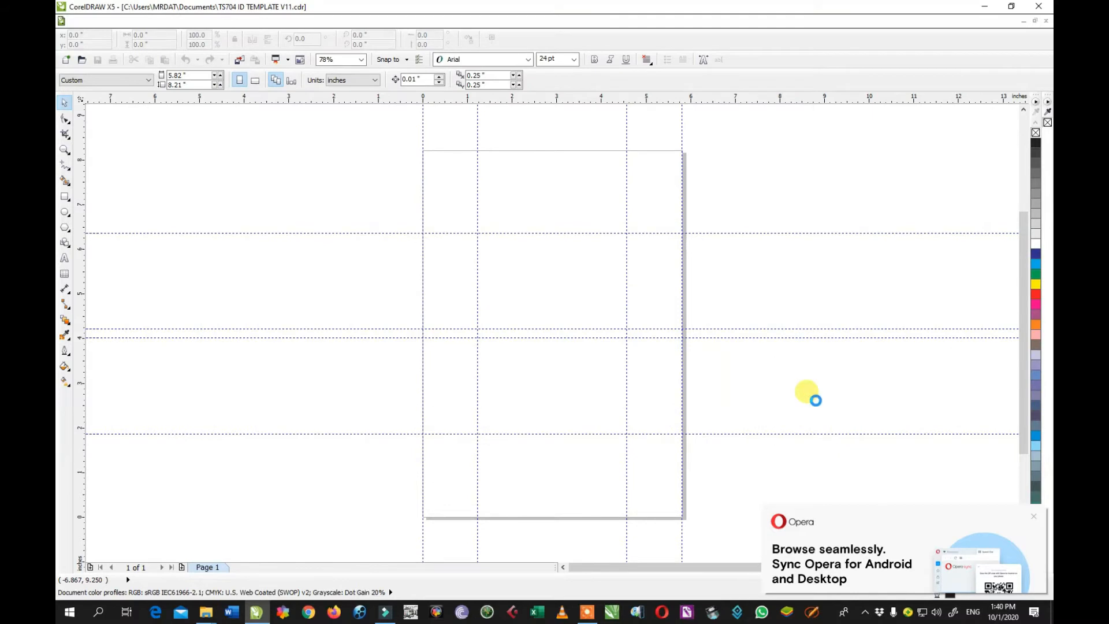
Step: Place the imported card on the template page and shrink it to about a third
left_click(340, 190)
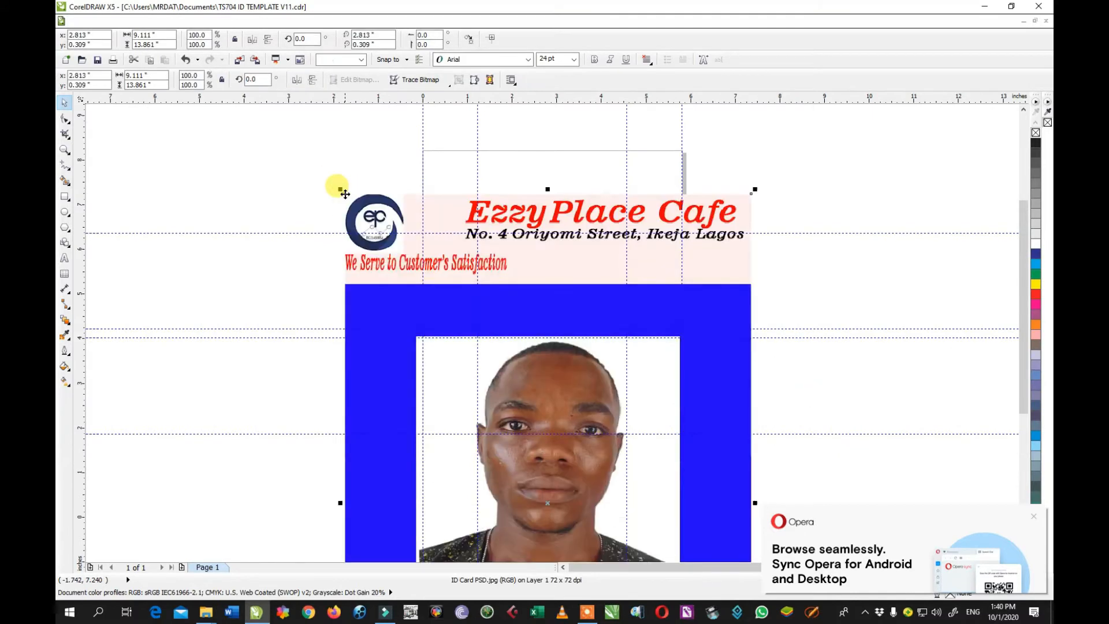
left_click_drag(754, 188, 468, 516)
left_click_drag(1025, 319, 1022, 376)
left_click_drag(388, 492, 528, 167)
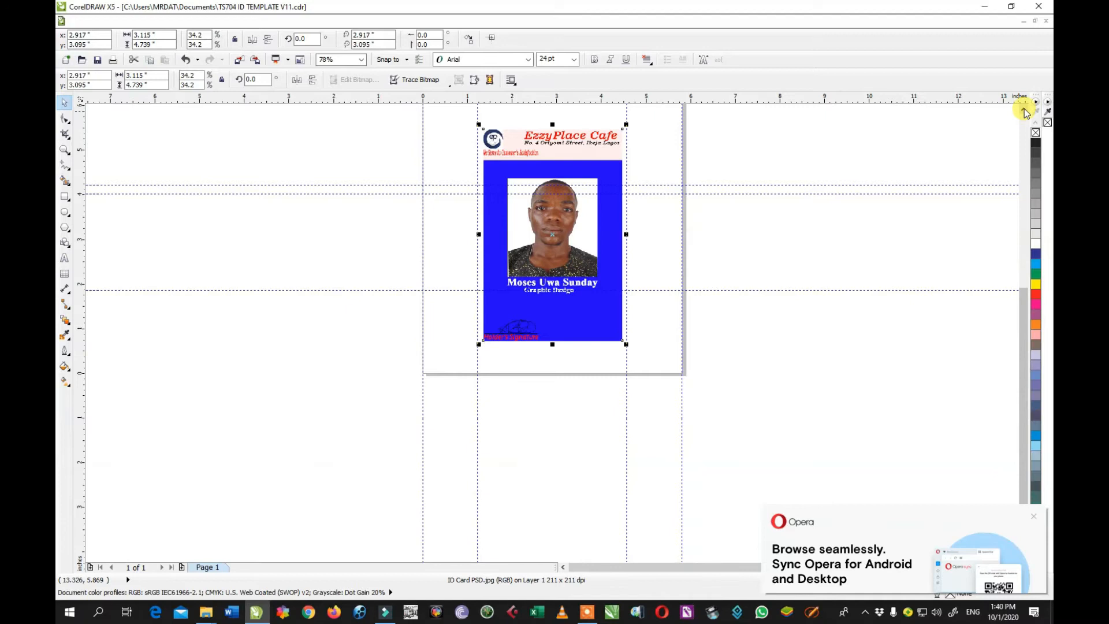
left_click(1023, 109)
left_click_drag(565, 296, 356, 217)
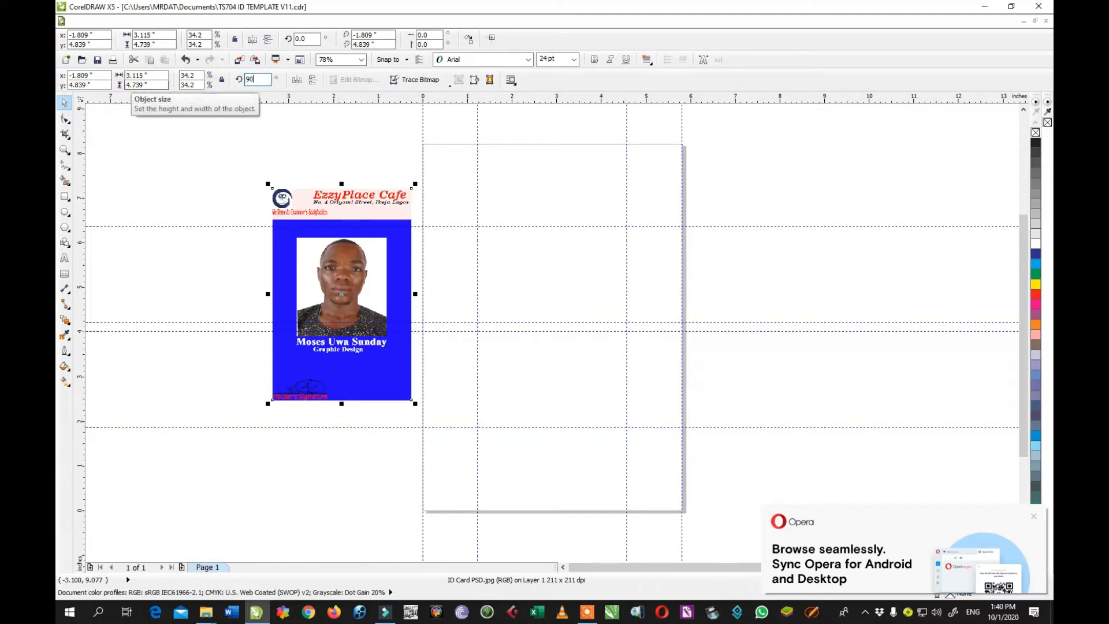
Step: Rotate the card 90°, fit it to a grid cell, drop a copy below, then delete one
key("Return")
left_click_drag(292, 267, 531, 265)
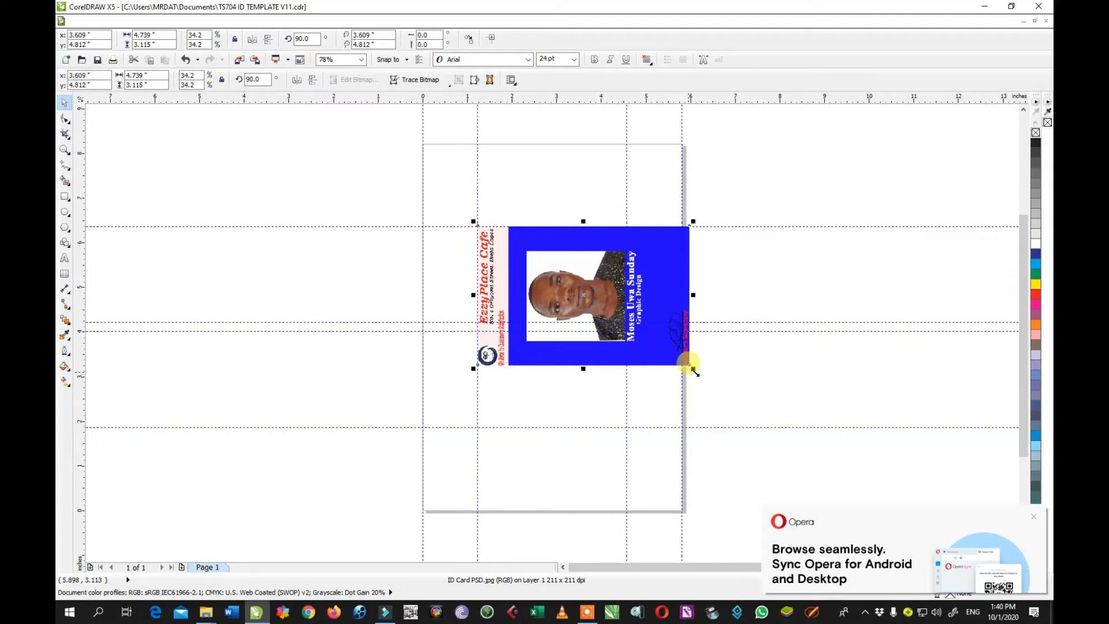
left_click_drag(695, 373, 631, 328)
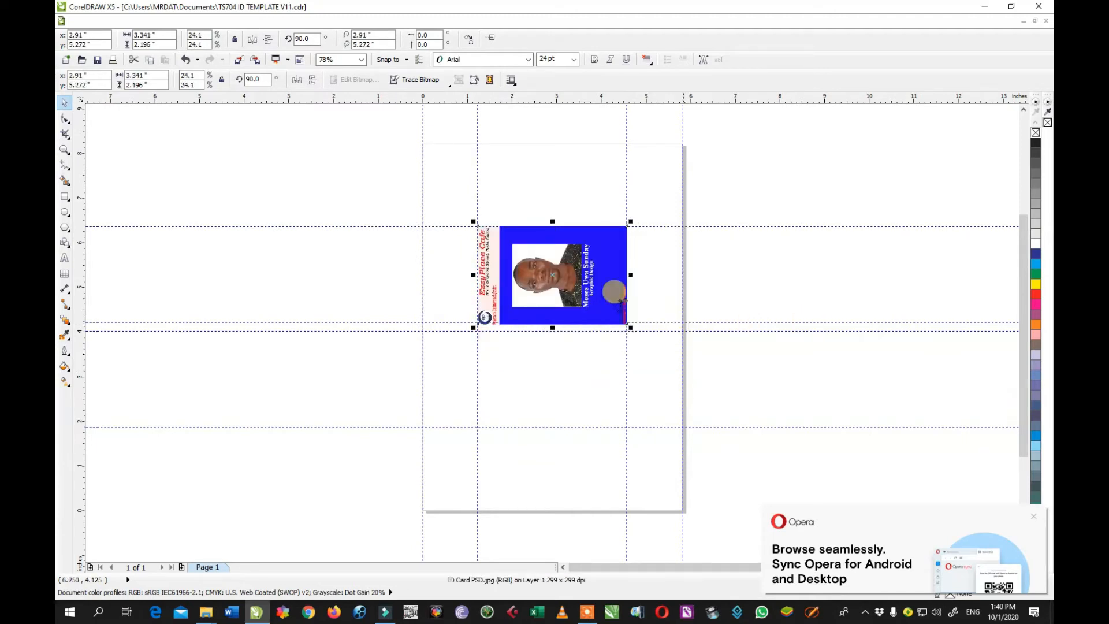
left_click_drag(531, 269, 528, 364)
right_click(527, 364)
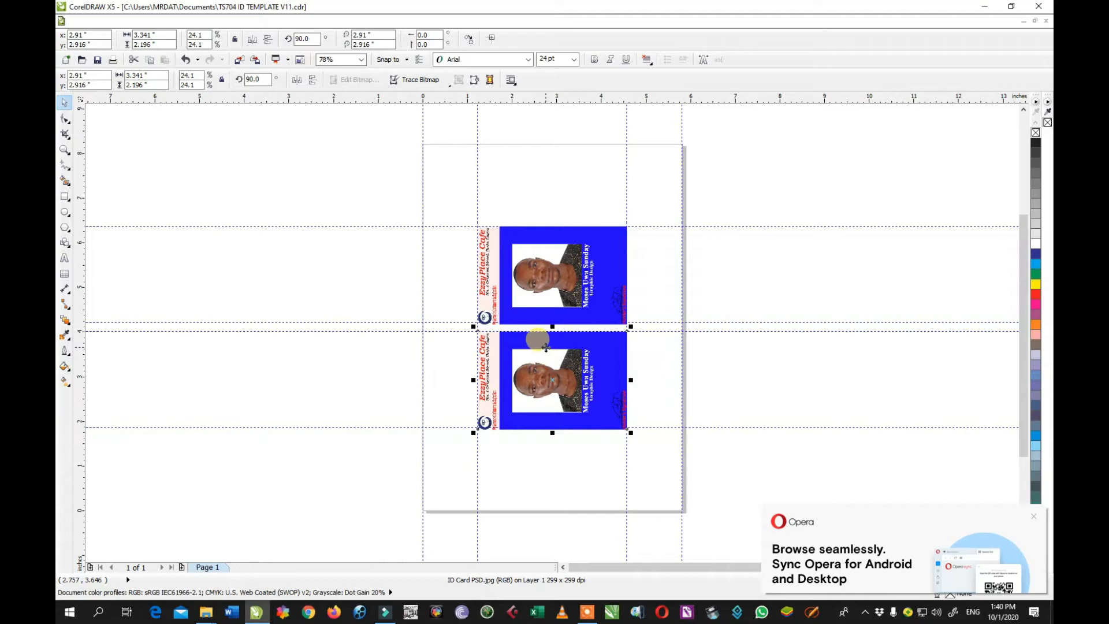
left_click(544, 375)
key("Delete")
Step: Delete the remaining card and drag ID Card PSD from the Desktop onto the page
left_click(546, 276)
key("Delete")
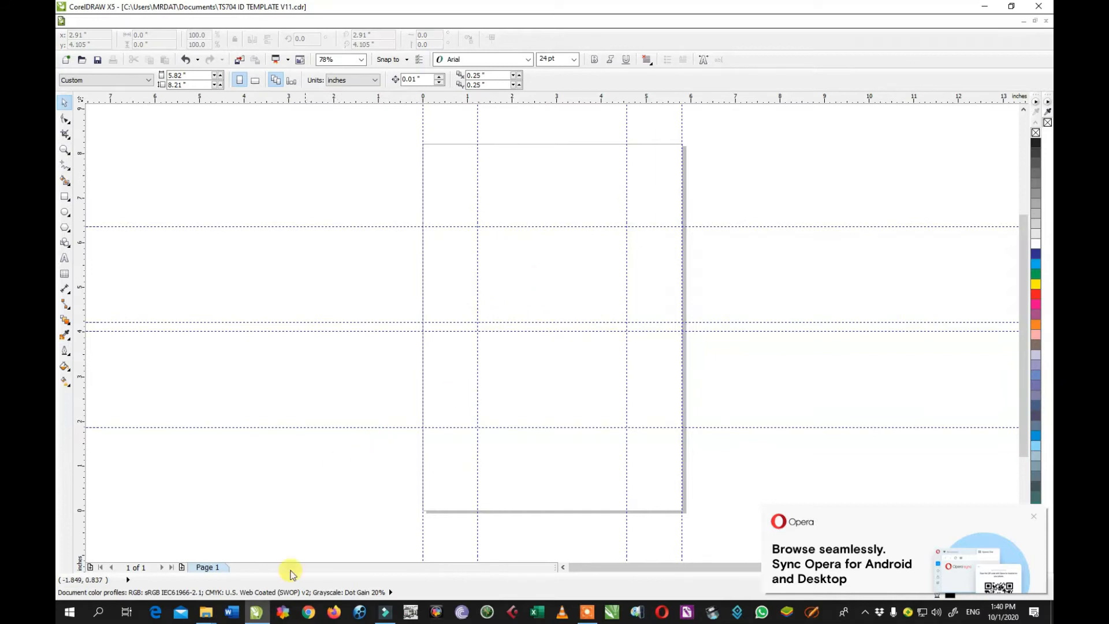
mouse_move(211, 617)
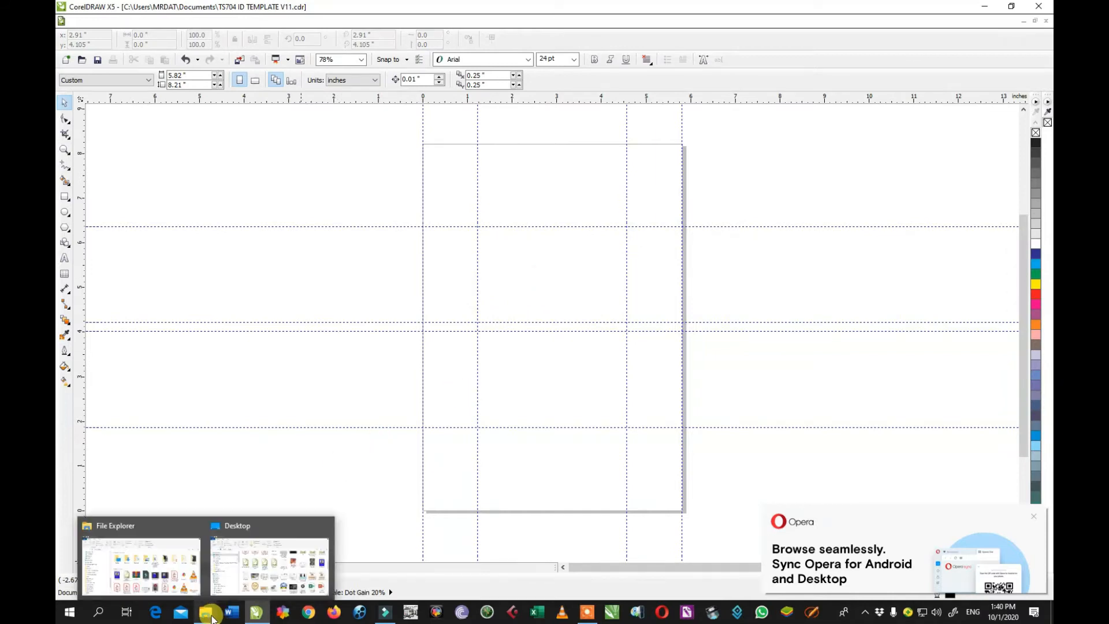
left_click(202, 561)
mouse_move(201, 558)
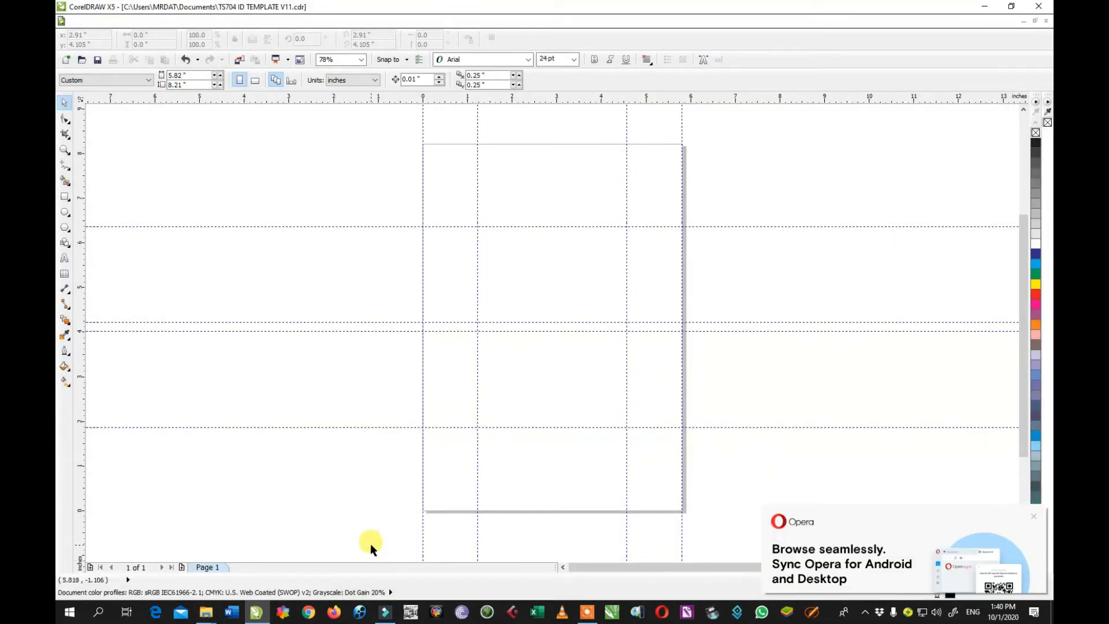
mouse_move(206, 612)
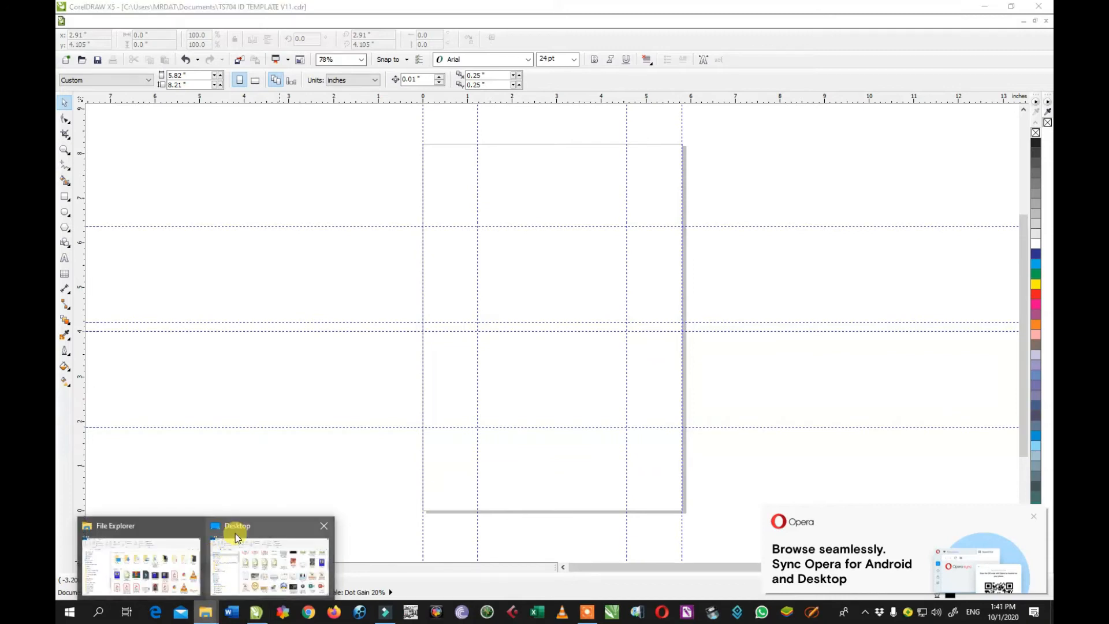
left_click(236, 537)
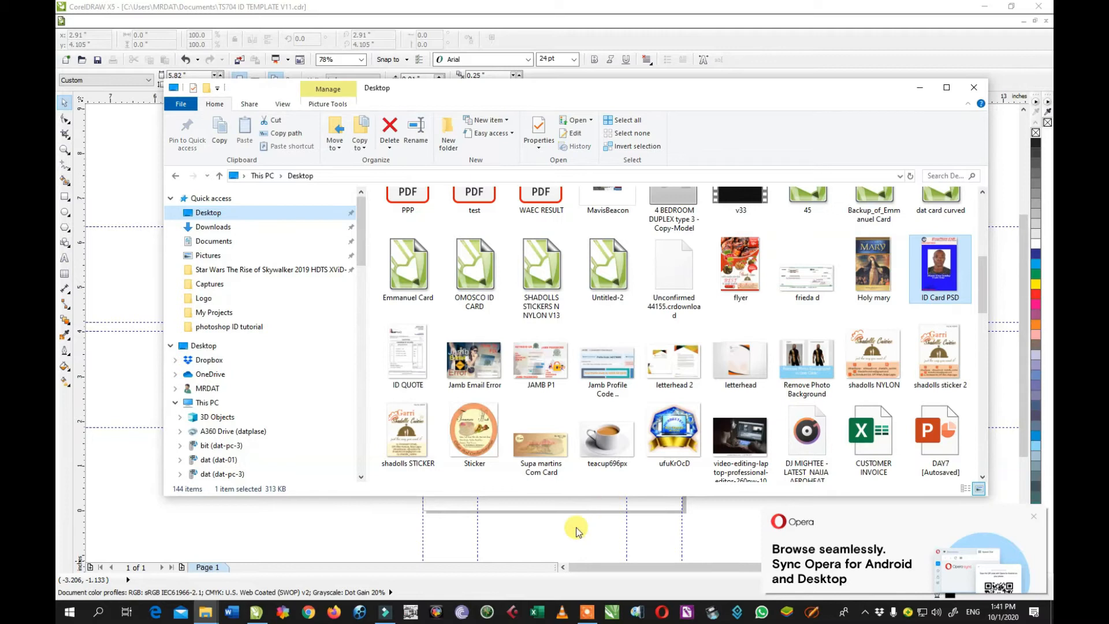
left_click_drag(577, 530, 554, 513)
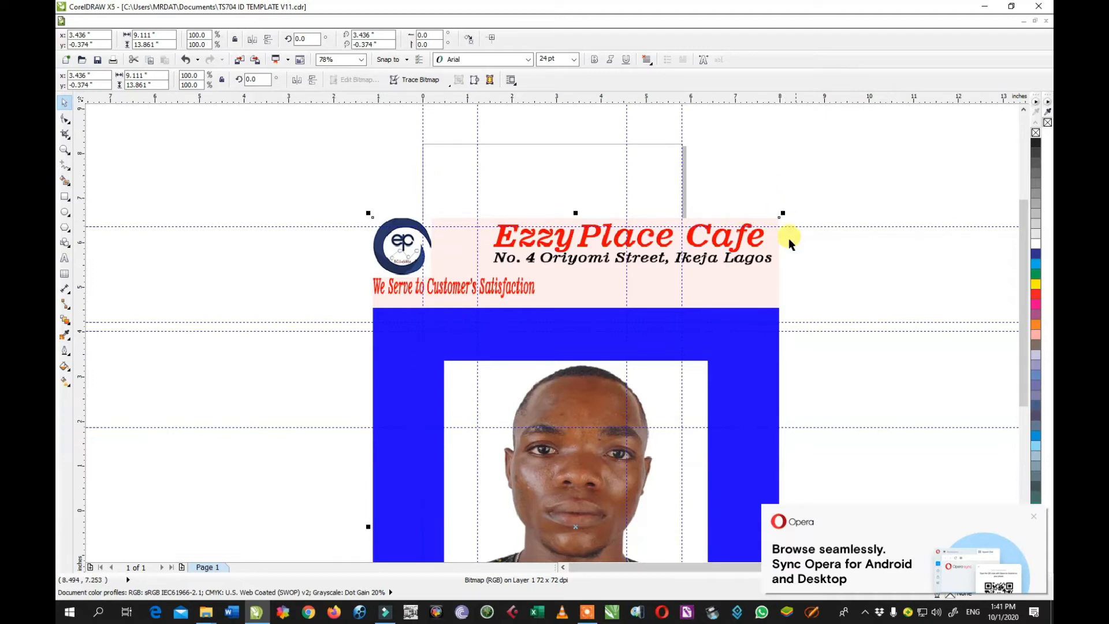
Step: Shrink the imported card onto the page and rotate it 90°
left_click_drag(782, 214, 519, 278)
left_click(257, 79)
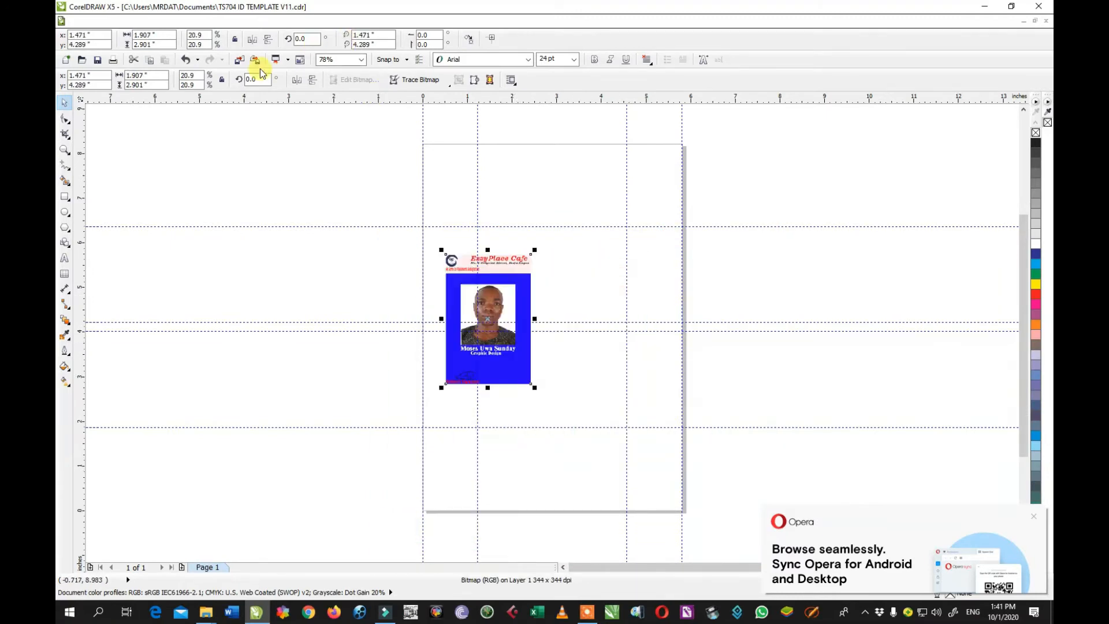
type("90")
double_click(250, 80)
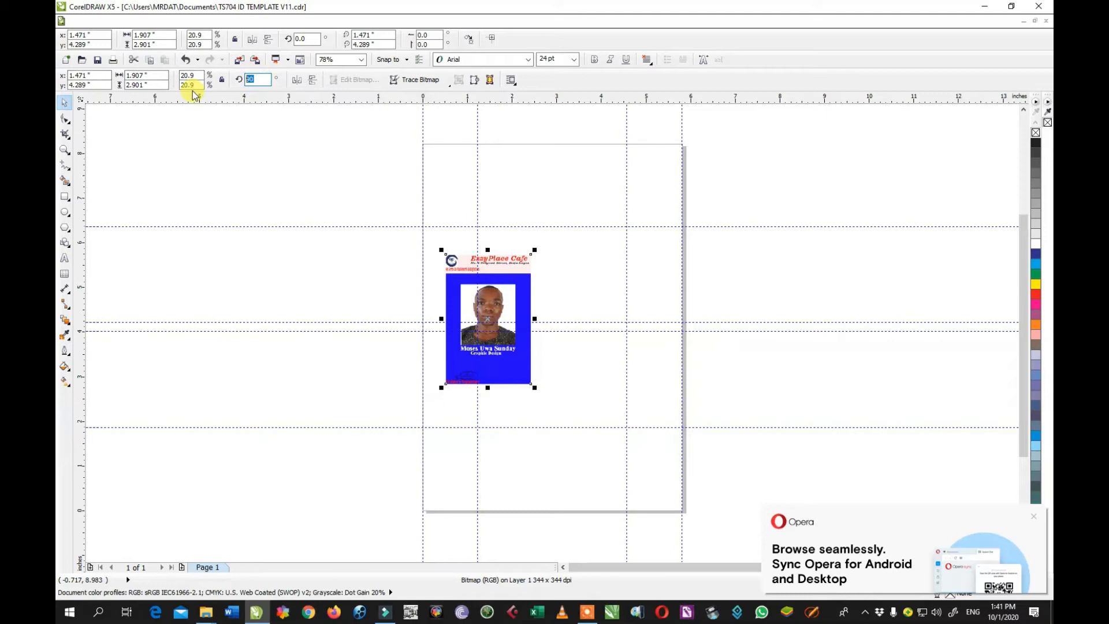
key("Return")
Step: Size the card to 3.319 by 2.182 inches in the top cell and drop a copy below
left_click_drag(525, 312, 580, 260)
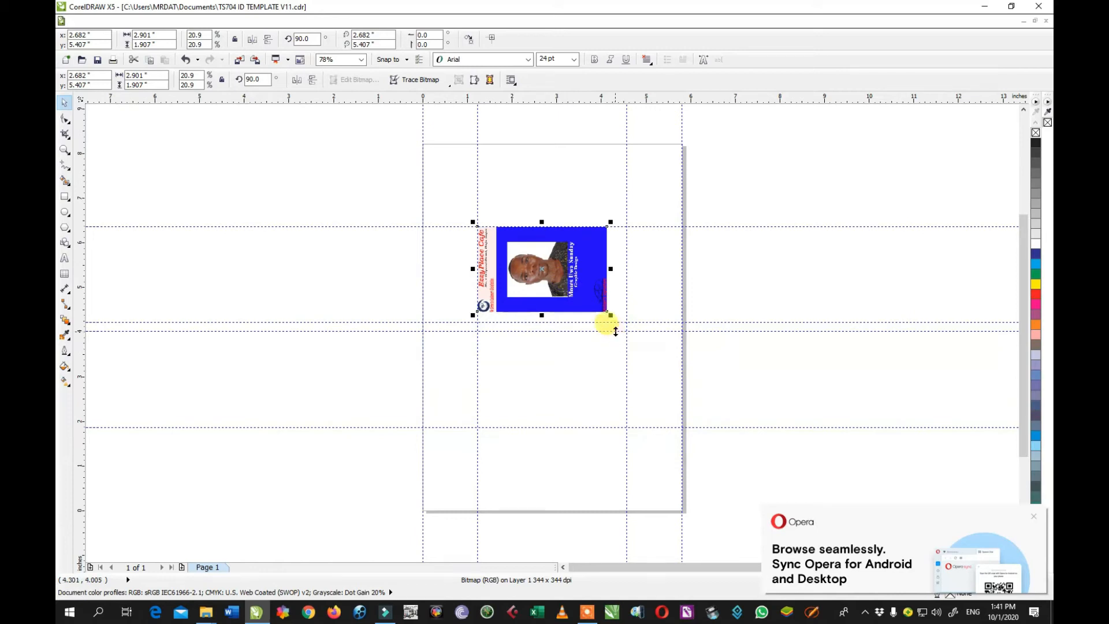
left_click_drag(611, 314, 630, 326)
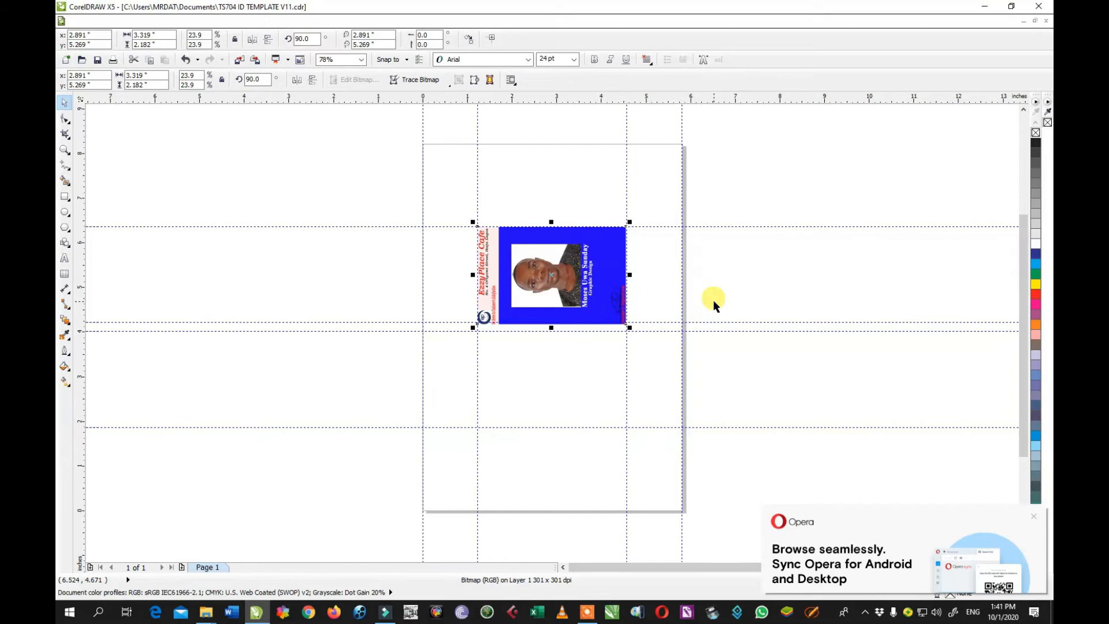
left_click_drag(575, 272, 585, 382)
right_click(585, 383)
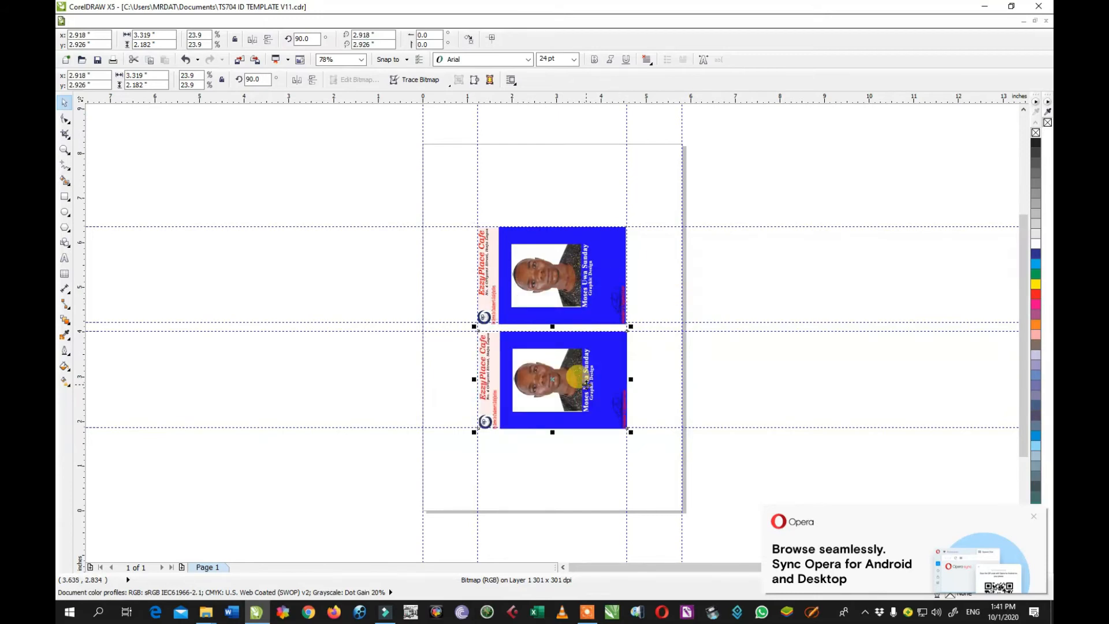
left_click(76, 23)
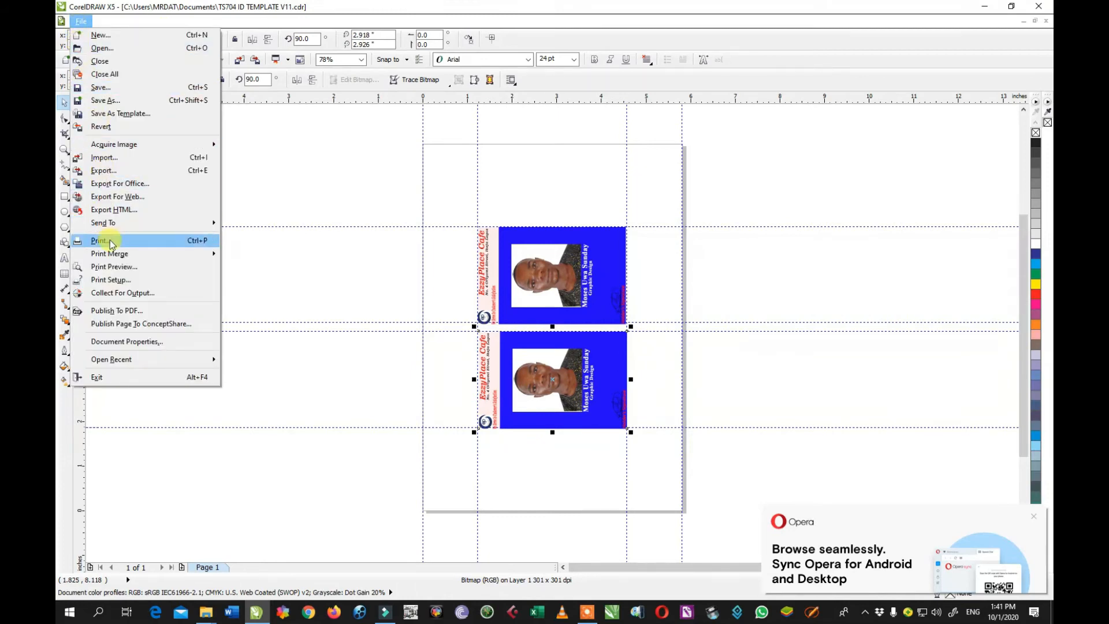
Step: Select Canon TS700 series as the printer and open its preferences
key("Escape")
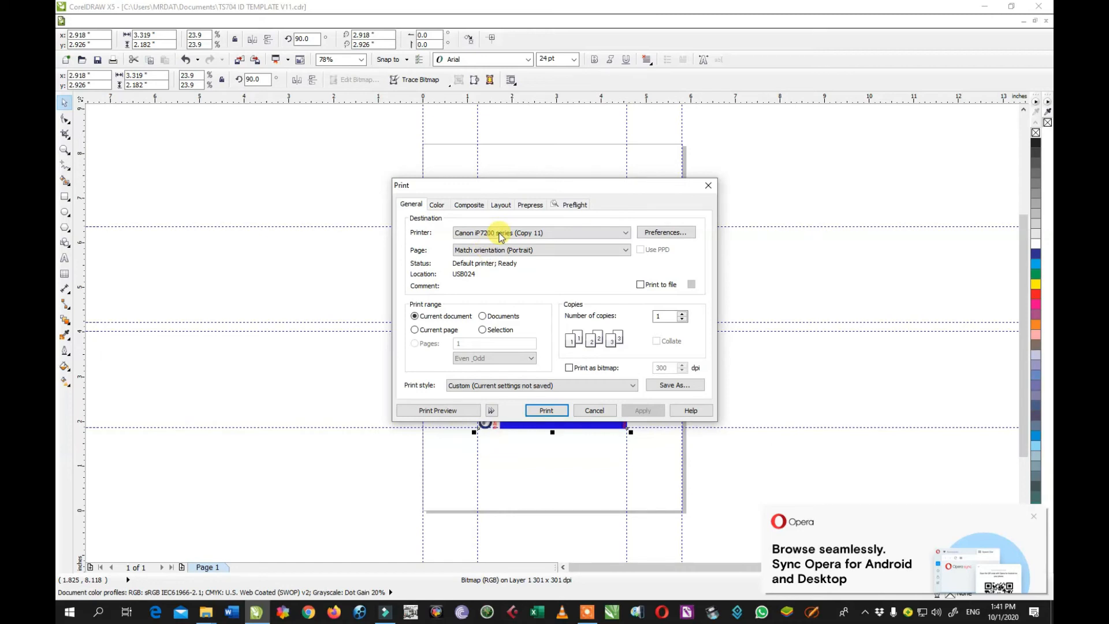
left_click(501, 234)
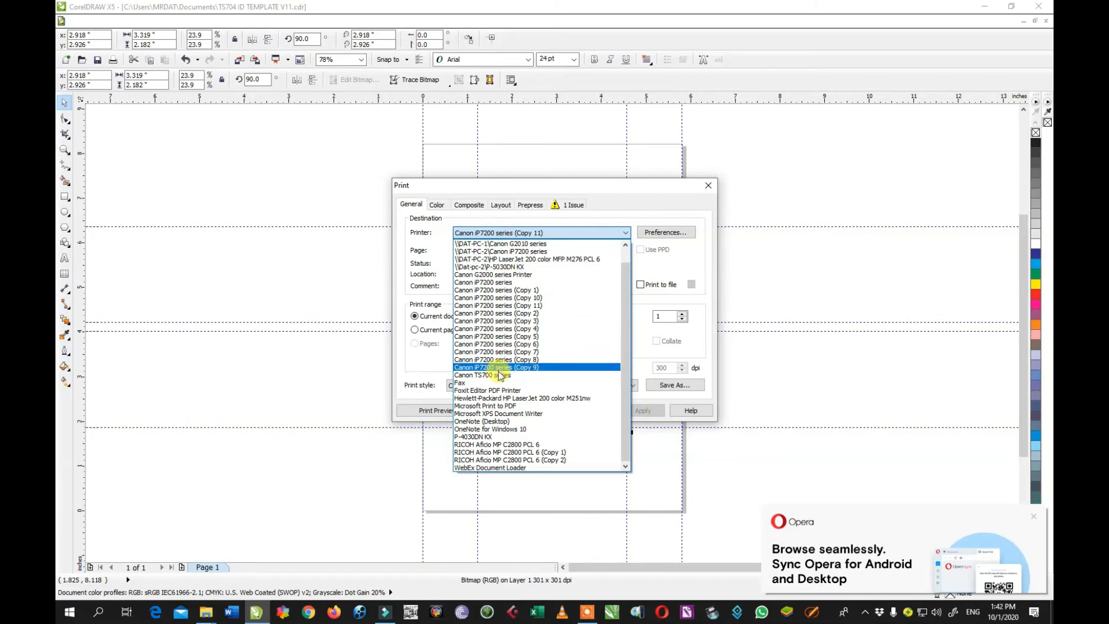
left_click(499, 375)
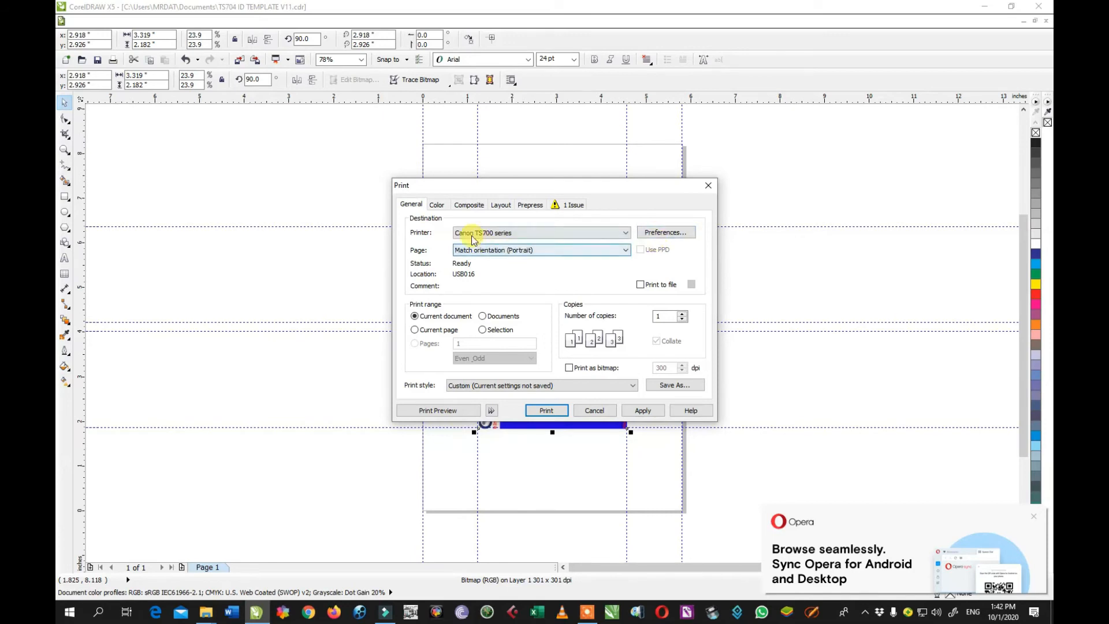
left_click(668, 236)
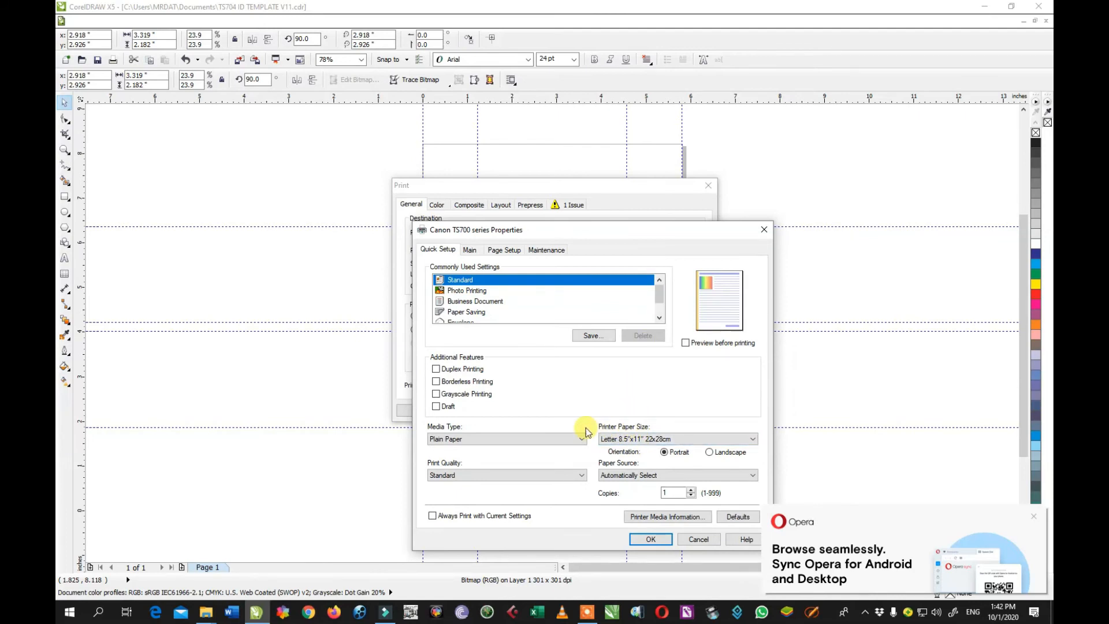
Step: Set the Canon TS700 media type to Printable disc and paper size to Multi-purpose Tray
left_click(538, 438)
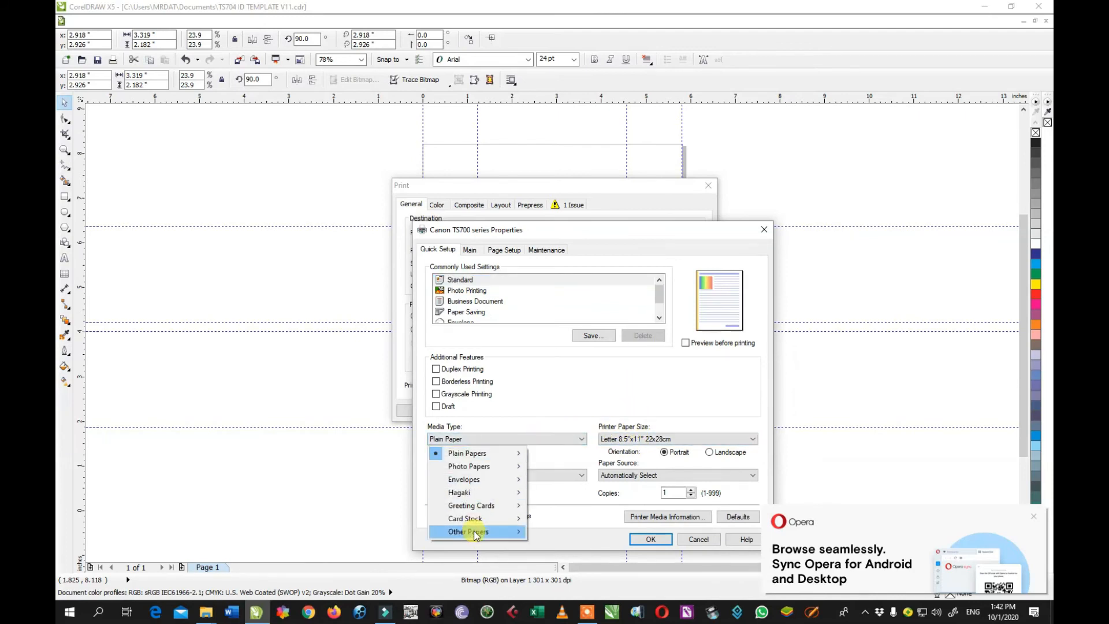
mouse_move(475, 532)
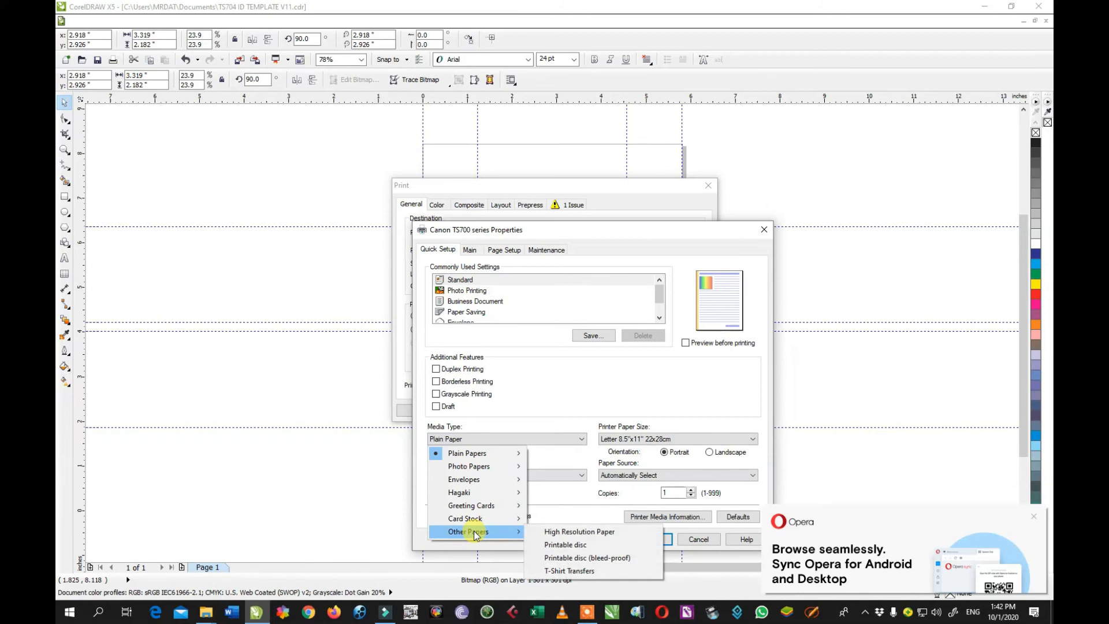
left_click(575, 545)
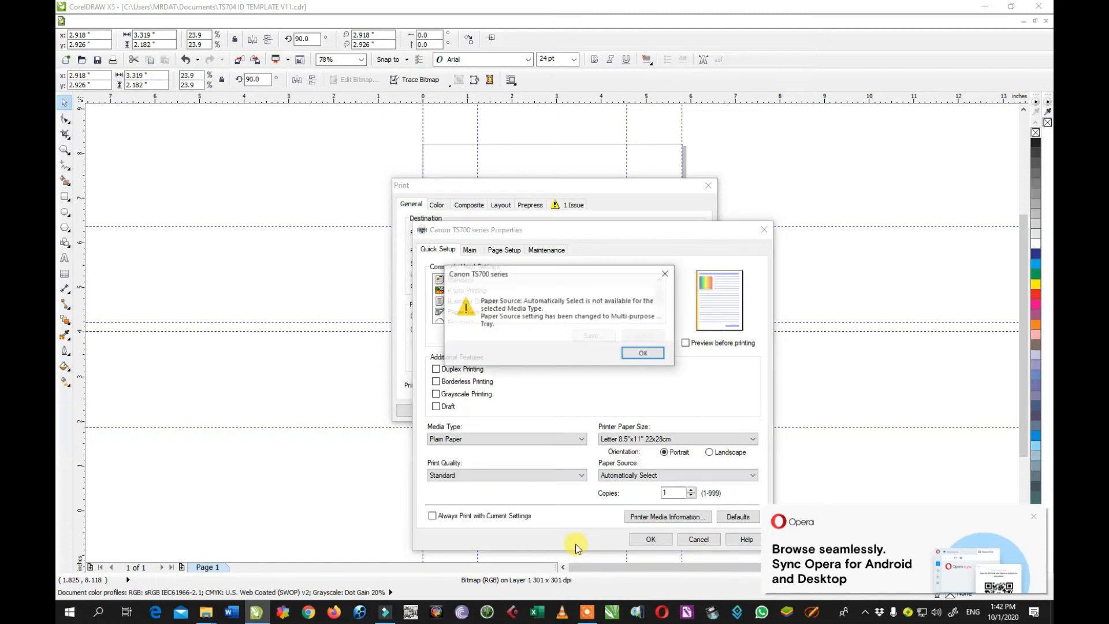
left_click(643, 355)
left_click(632, 440)
left_click(632, 439)
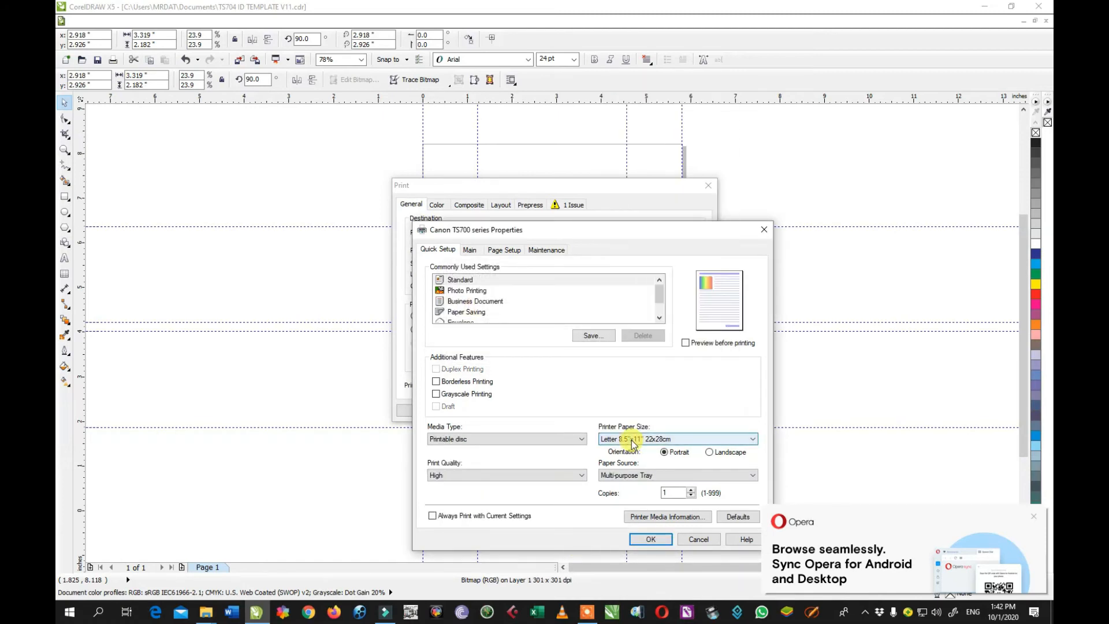
left_click(632, 439)
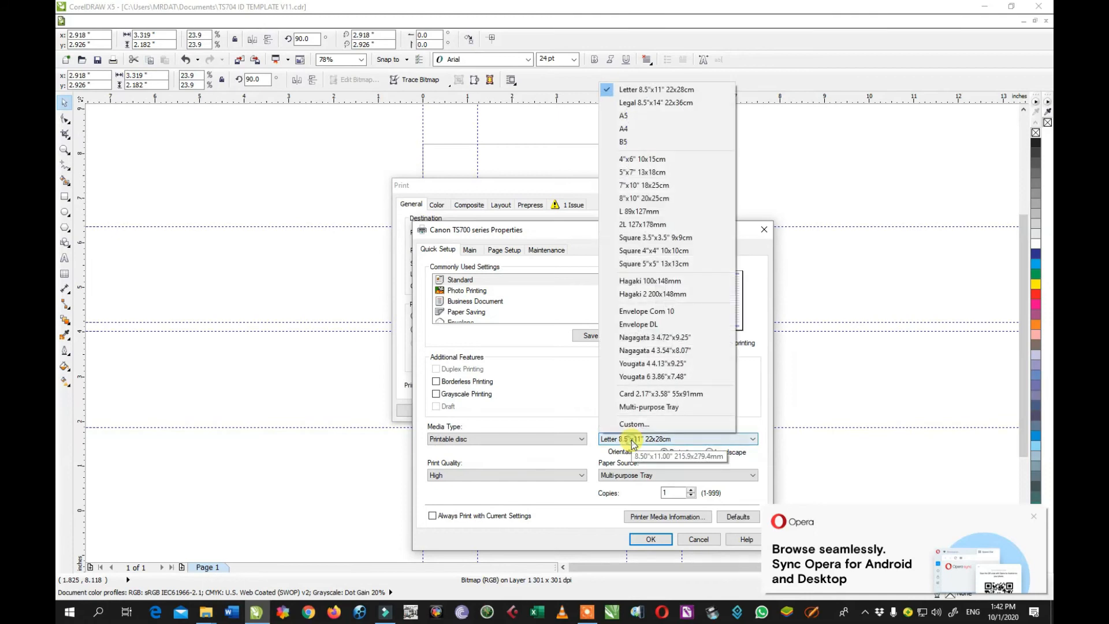
left_click(648, 408)
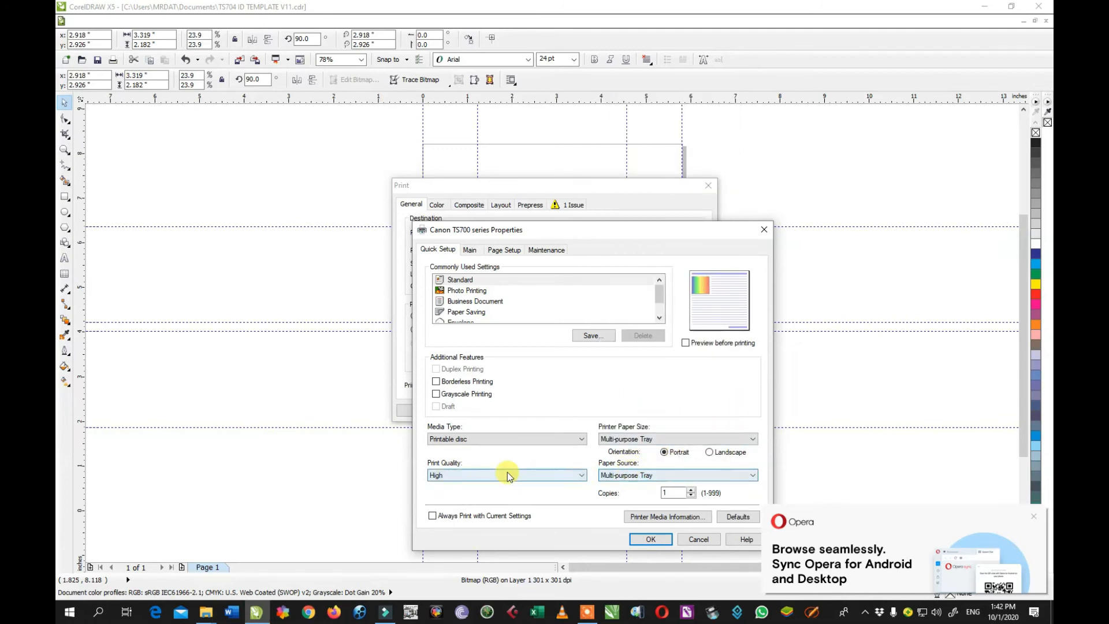
left_click(638, 540)
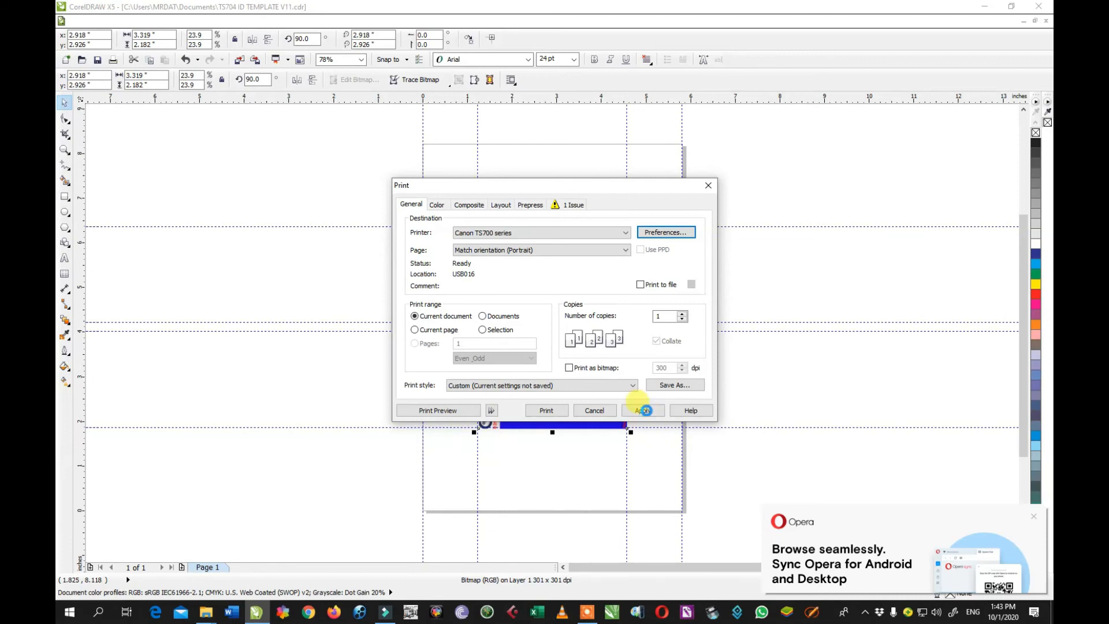
Step: Apply the Canon settings, preview the page with both ID cards, and print it
left_click(645, 410)
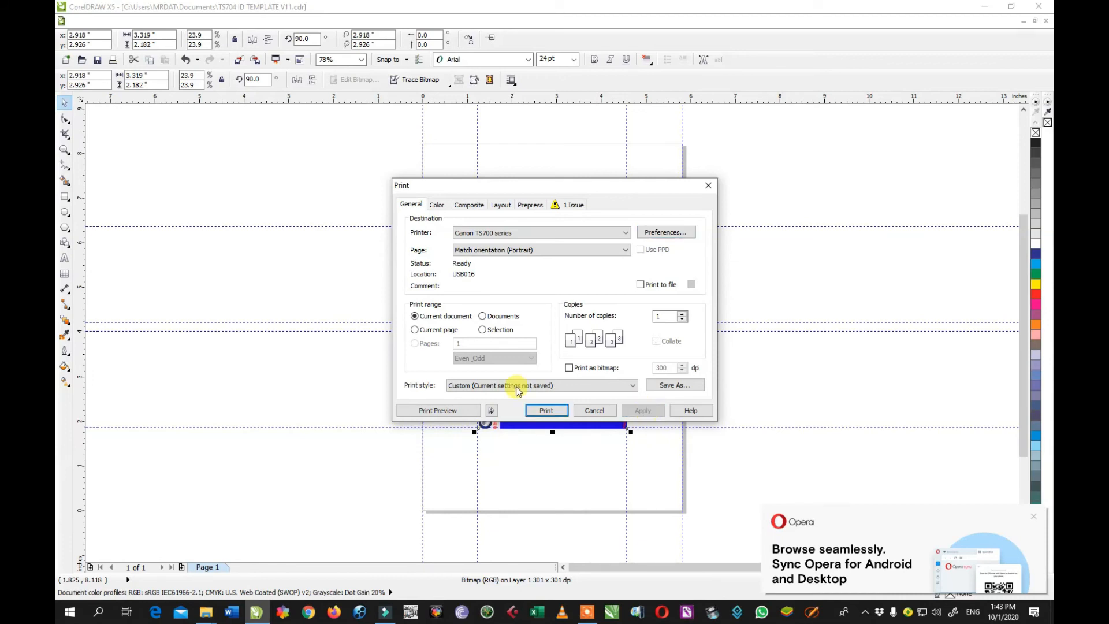
left_click(491, 411)
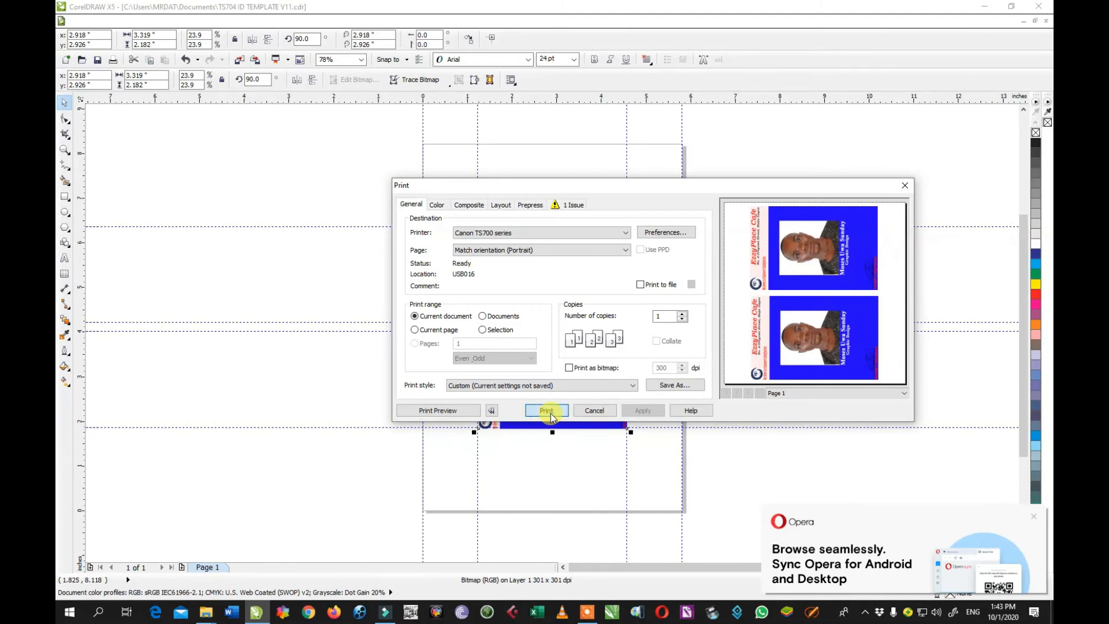
left_click(549, 412)
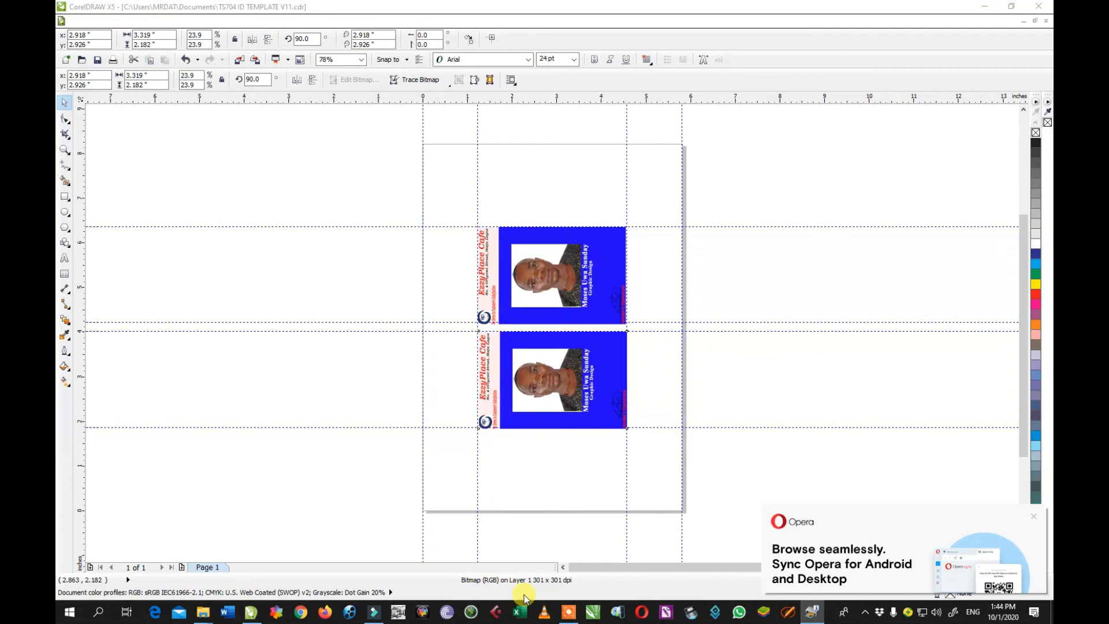
Step: Wait for printing to finish, back on the page with the two stacked ID cards
left_click(566, 615)
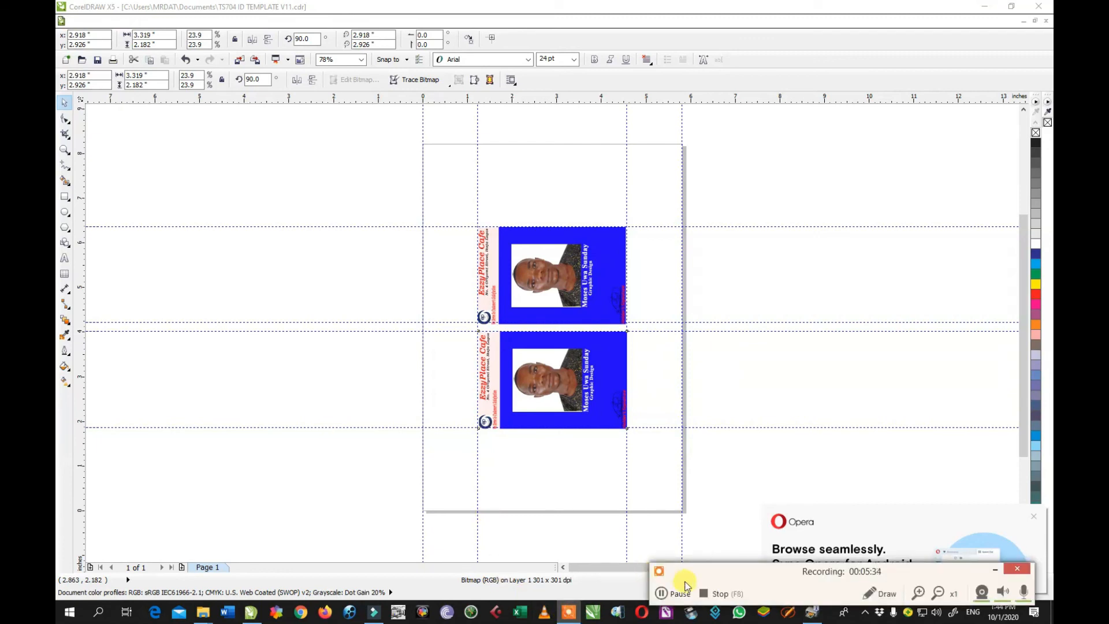